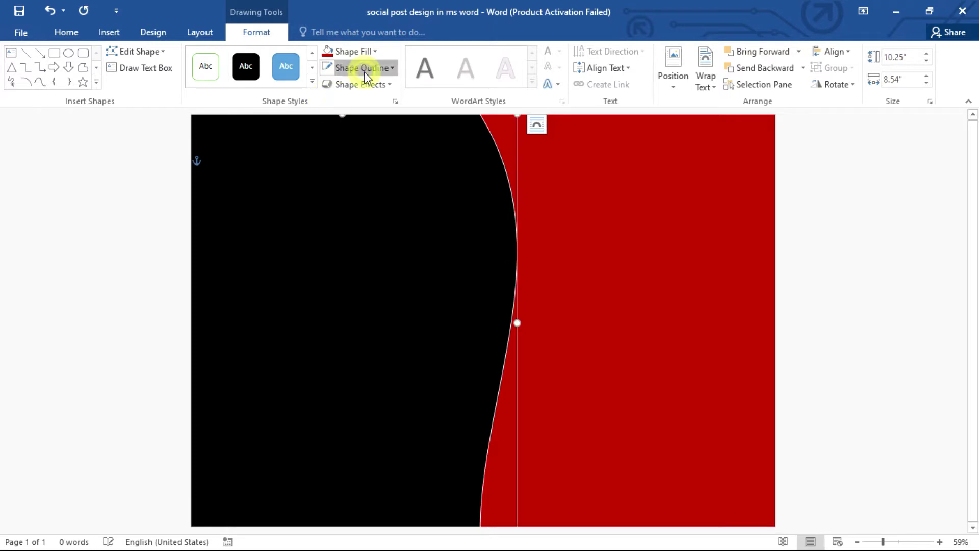
# Set the outline weight of the black curved shape to 3 pt
pyautogui.click(359, 67)
pyautogui.moveTo(384, 229)
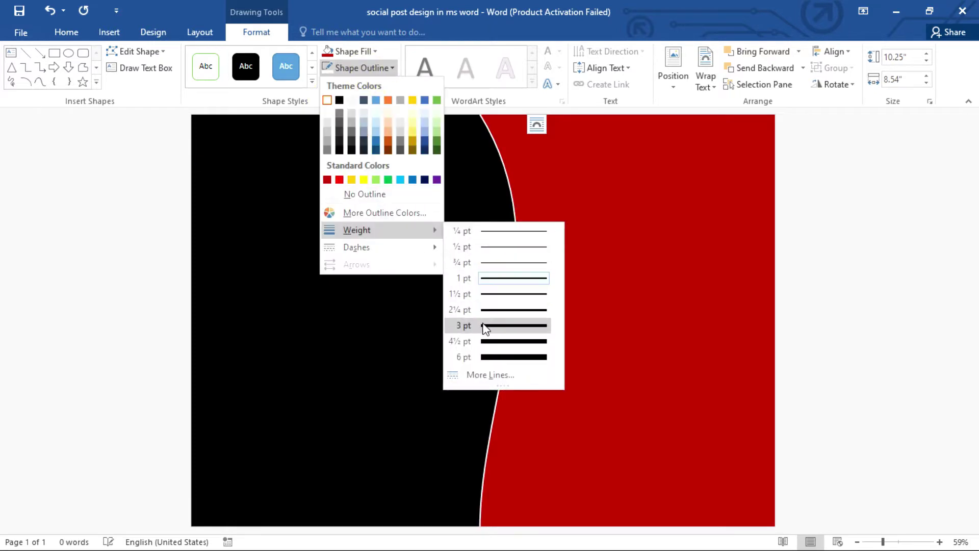
pyautogui.click(484, 329)
pyautogui.click(802, 294)
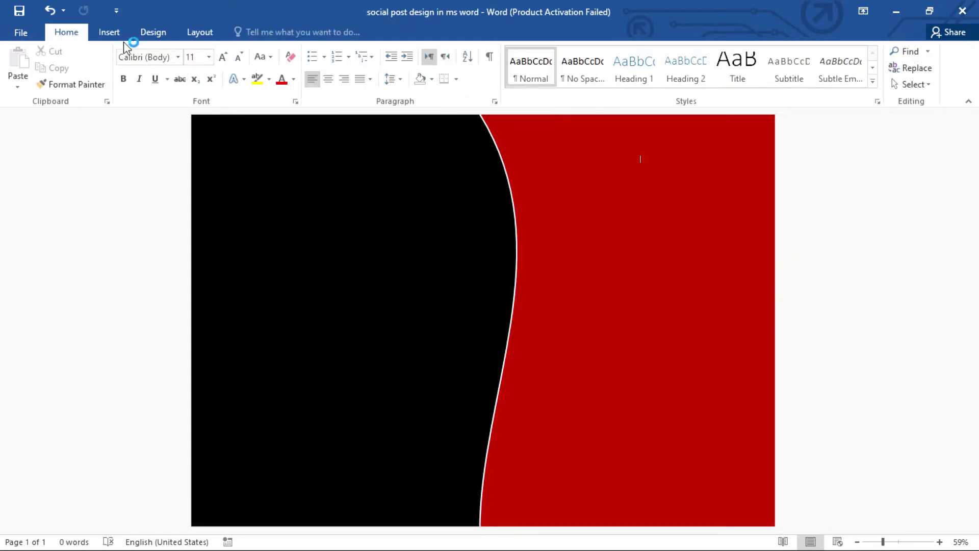
# Insert the pizza picture from the Desktop folder and set its text wrapping so it displays in front of the shapes
pyautogui.click(109, 32)
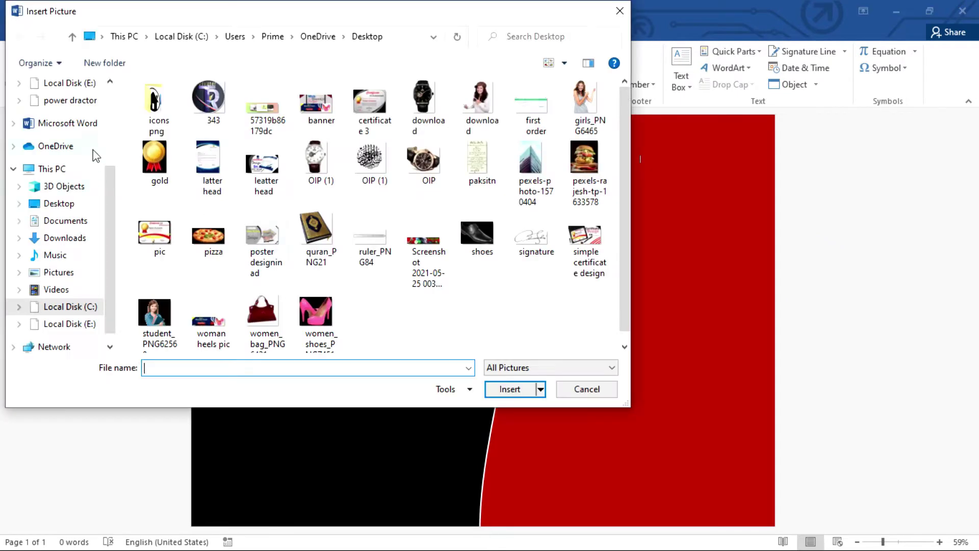
pyautogui.click(66, 200)
pyautogui.doubleClick(228, 245)
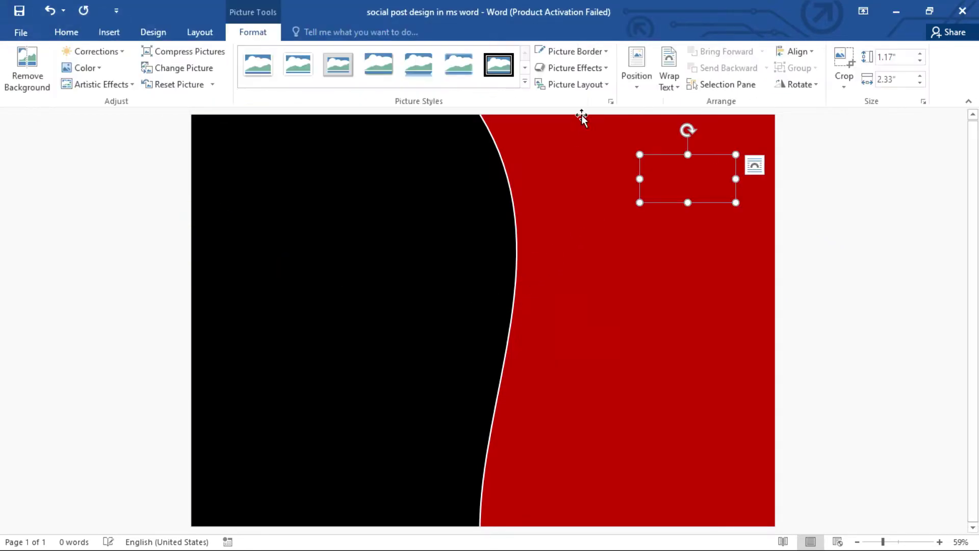
pyautogui.click(669, 71)
pyautogui.click(688, 206)
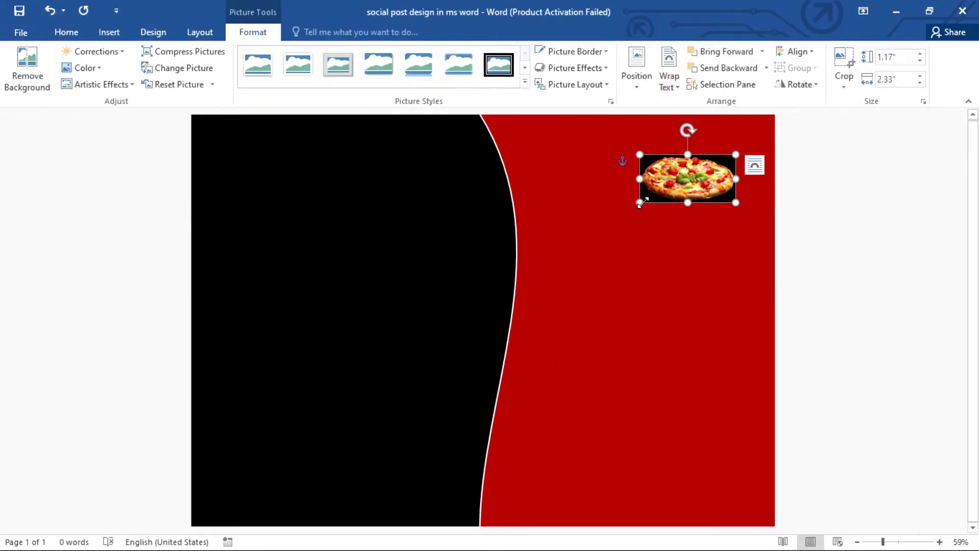
# Enlarge the pizza picture across the middle of the page and remove its background, extending the kept area to the whole pizza
pyautogui.moveTo(639, 203); pyautogui.dragTo(405, 324)
pyautogui.moveTo(630, 240); pyautogui.dragTo(553, 300)
pyautogui.click(27, 69)
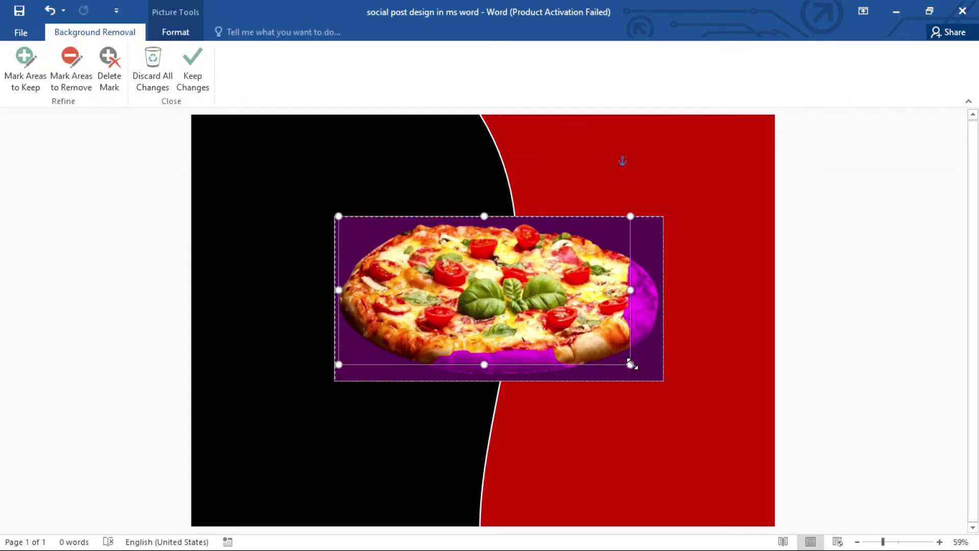
pyautogui.moveTo(631, 363); pyautogui.dragTo(662, 384)
pyautogui.click(193, 69)
# Stretch the pizza picture to about 5.12 inches high and place it in the lower middle of the page
pyautogui.moveTo(575, 293); pyautogui.dragTo(569, 343)
pyautogui.moveTo(492, 267); pyautogui.dragTo(493, 219)
pyautogui.moveTo(543, 331); pyautogui.dragTo(548, 379)
# Sharpen the pizza picture and increase its color saturation, shifting it slightly up the page
pyautogui.click(92, 51)
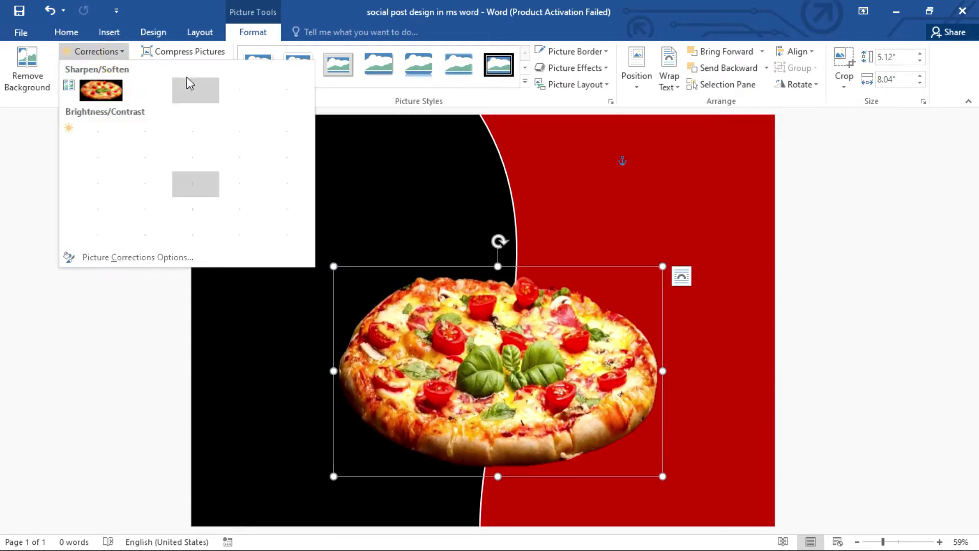
pyautogui.click(184, 84)
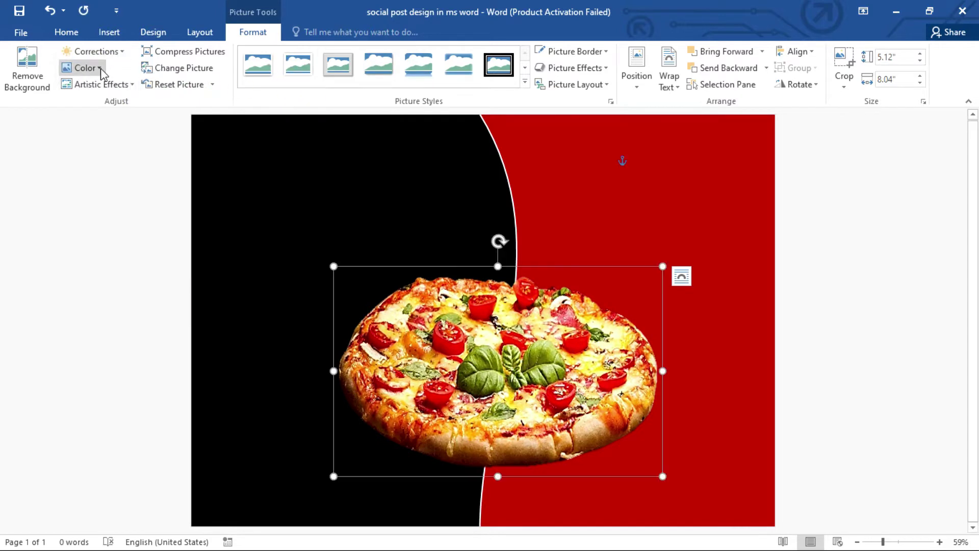
pyautogui.click(86, 67)
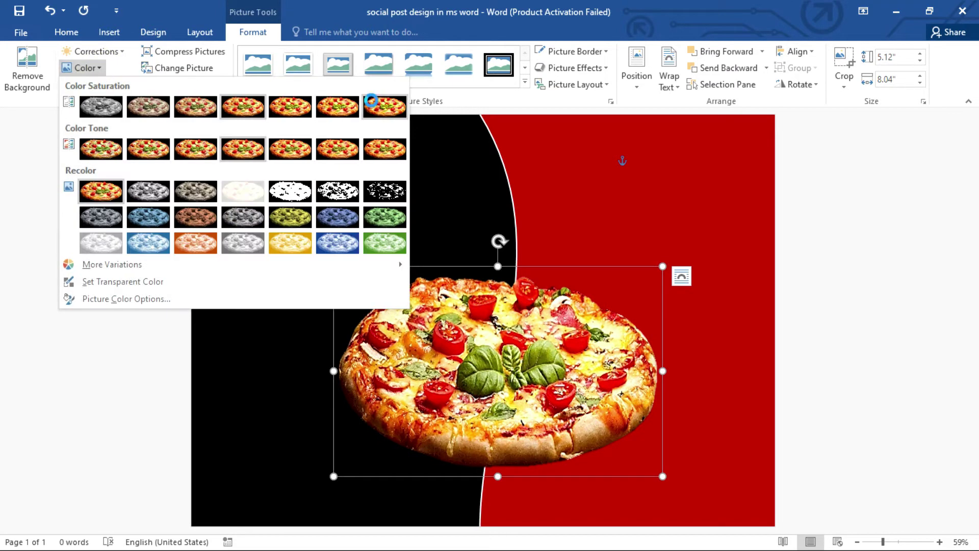
pyautogui.click(326, 107)
pyautogui.click(842, 267)
pyautogui.moveTo(529, 345); pyautogui.dragTo(529, 328)
pyautogui.click(168, 109)
# Insert the girls_PNG6465 picture and set its text wrapping so it displays in front of the shapes
pyautogui.click(109, 32)
pyautogui.click(131, 77)
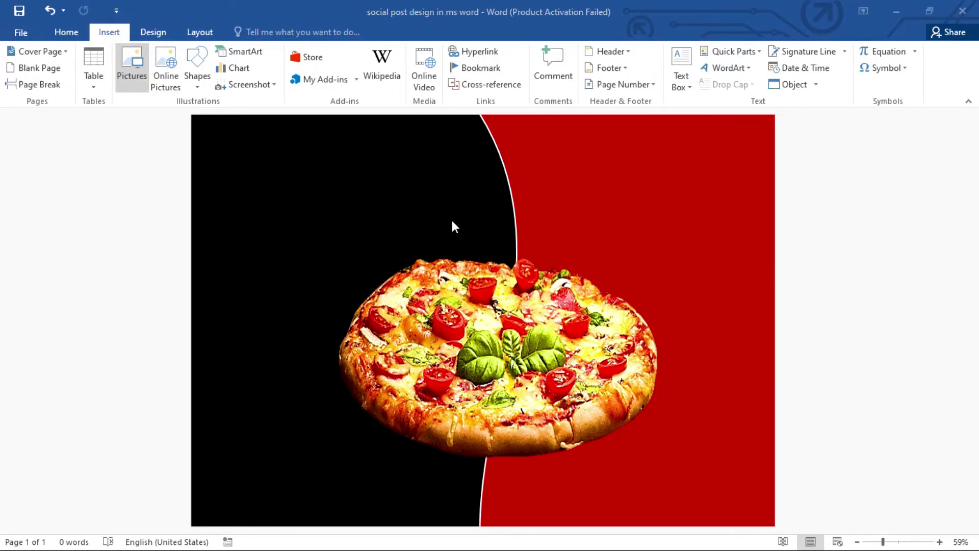
pyautogui.doubleClick(586, 115)
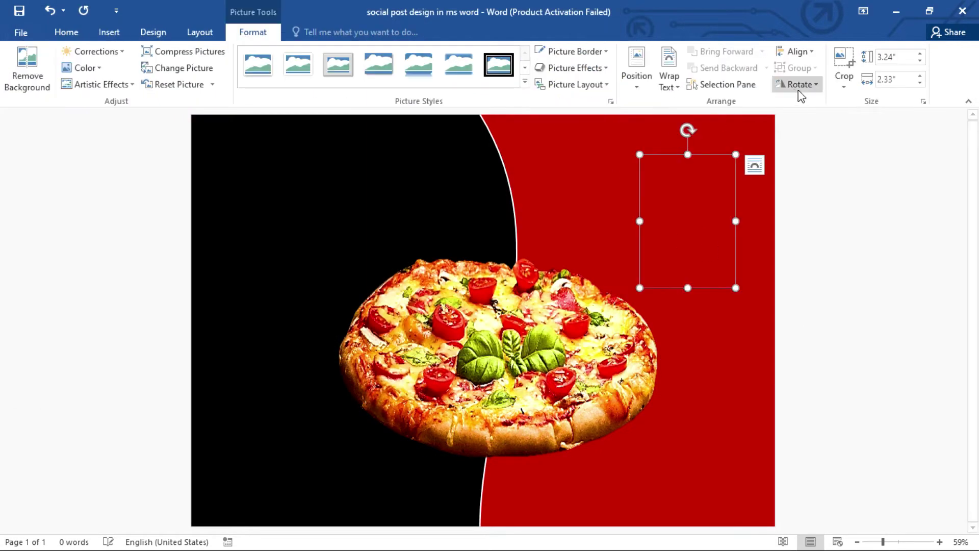
pyautogui.click(674, 87)
pyautogui.click(721, 206)
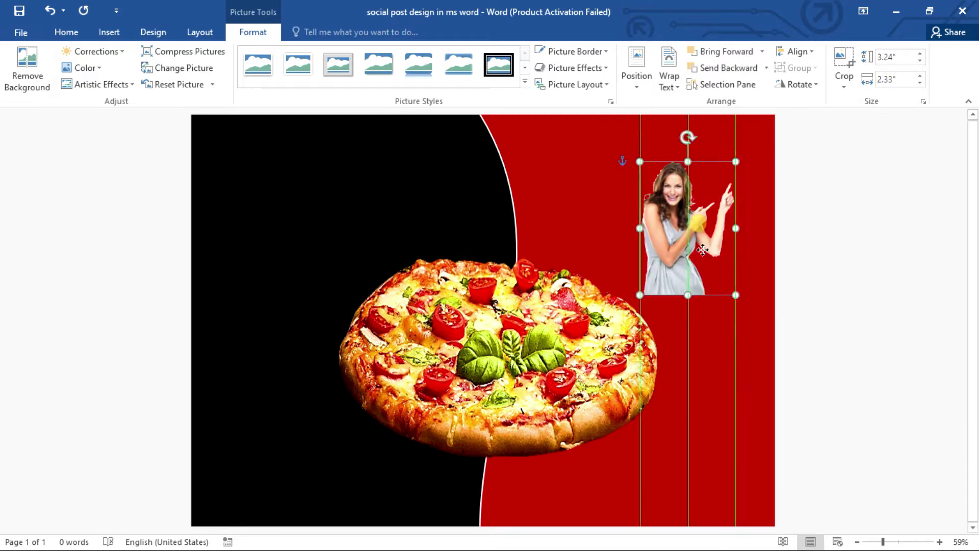
# Move the woman's picture to the page's lower-right corner and flip it horizontally
pyautogui.moveTo(689, 225); pyautogui.dragTo(708, 463)
pyautogui.click(799, 84)
pyautogui.click(810, 155)
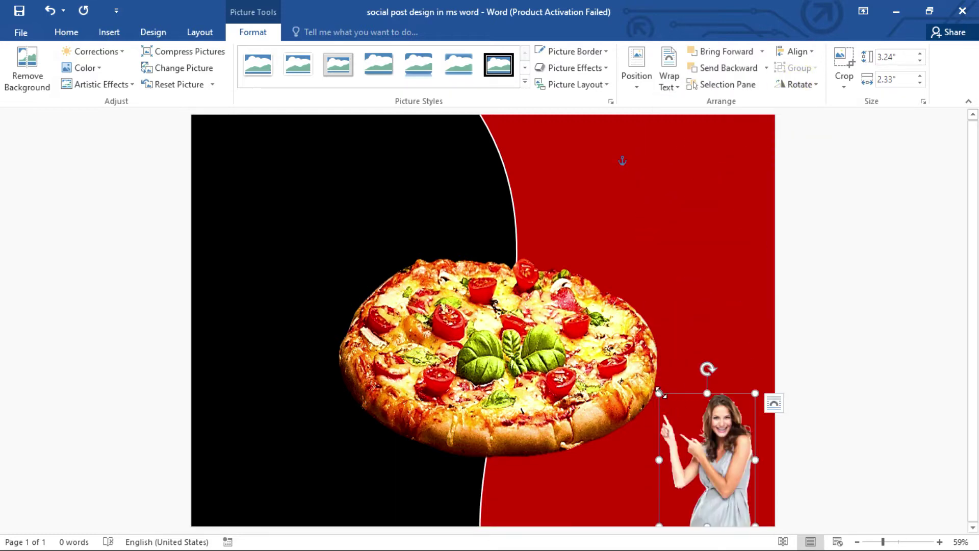
# Scale the woman's picture to about 7.83 by 5.63 inches at the page's right edge and nudge the pizza slightly up and left
pyautogui.moveTo(659, 393); pyautogui.dragTo(489, 160)
pyautogui.moveTo(655, 292); pyautogui.dragTo(725, 303)
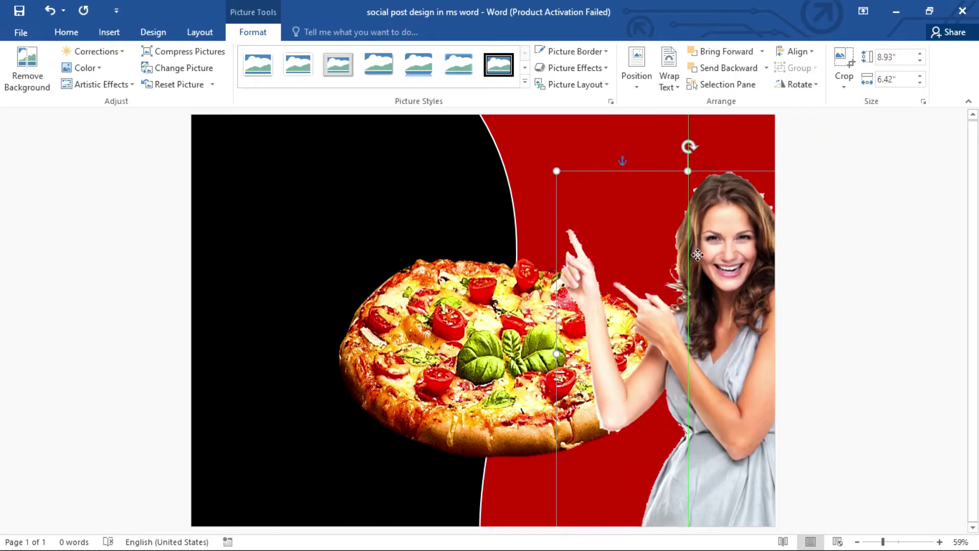
pyautogui.moveTo(558, 169); pyautogui.dragTo(589, 268)
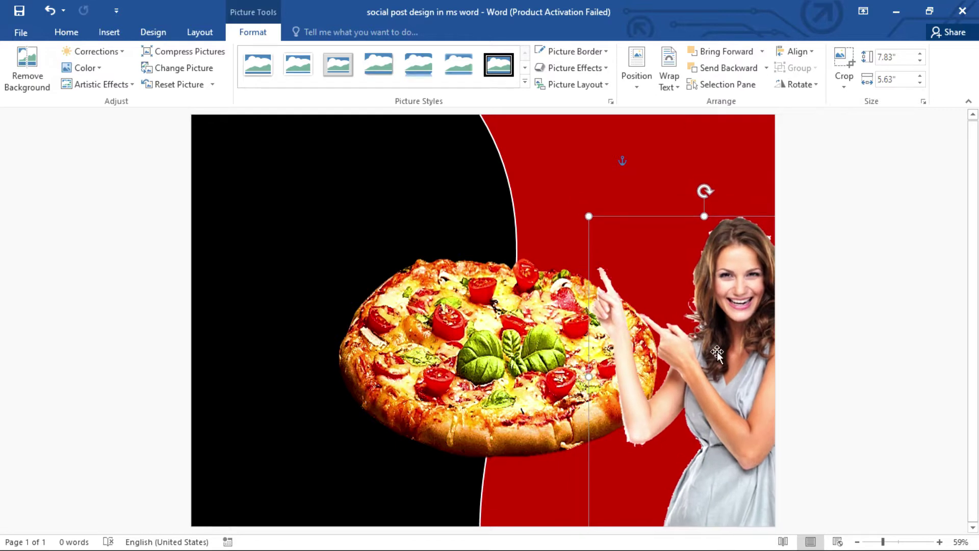
pyautogui.moveTo(717, 352); pyautogui.dragTo(701, 353)
pyautogui.moveTo(518, 344); pyautogui.dragTo(510, 327)
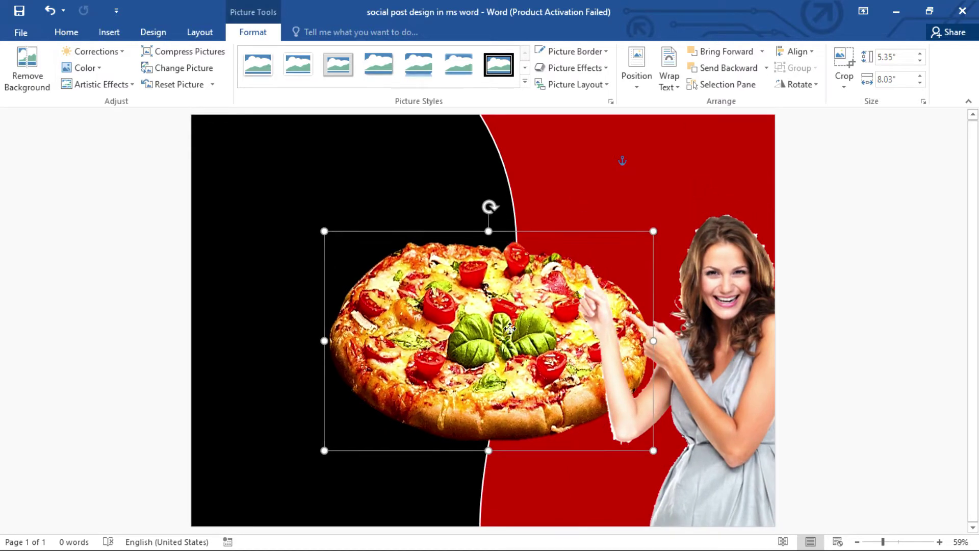
# Apply the Drop Shadow Rectangle style and the first glow variation to the woman's picture
pyautogui.click(671, 240)
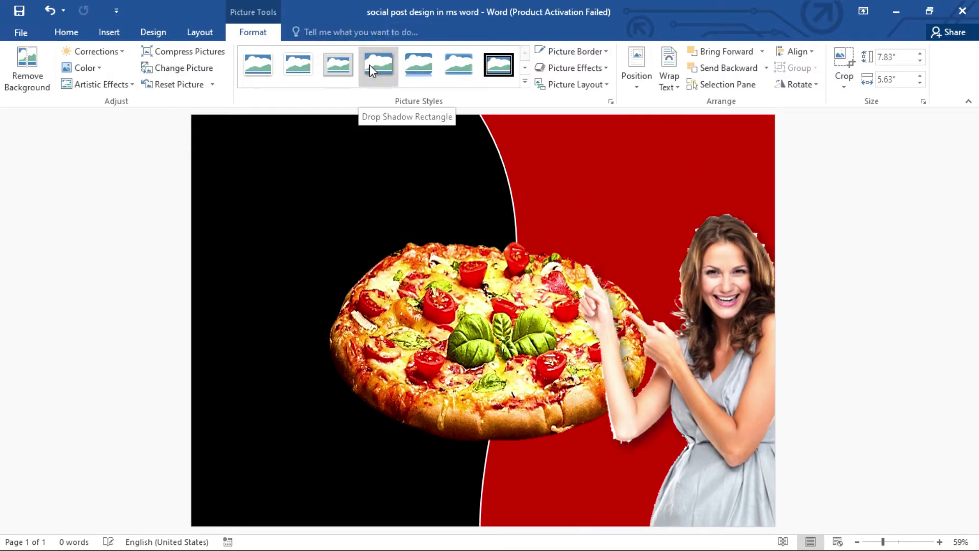
pyautogui.click(571, 68)
pyautogui.moveTo(588, 203)
pyautogui.click(656, 266)
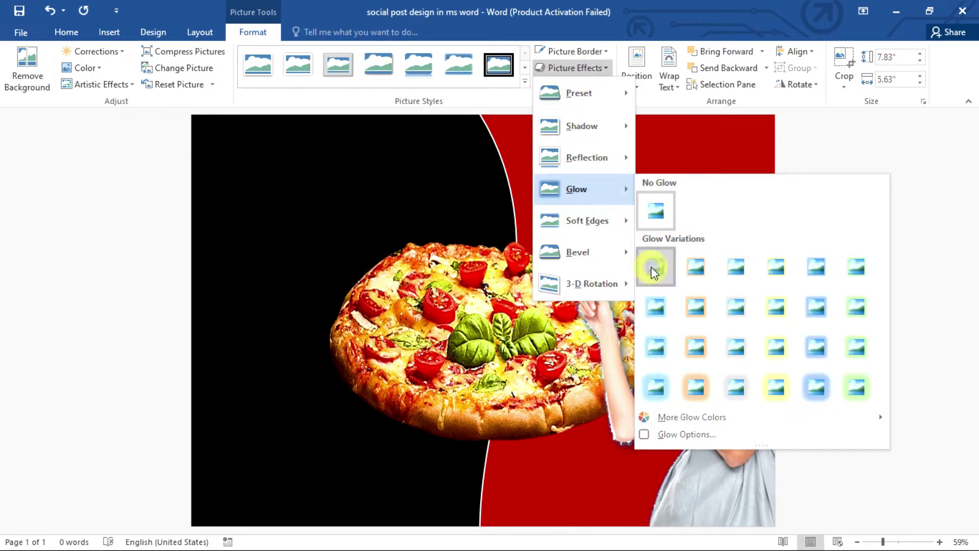
# Apply a slight soft-edges effect to the woman's picture
pyautogui.click(571, 68)
pyautogui.moveTo(607, 222)
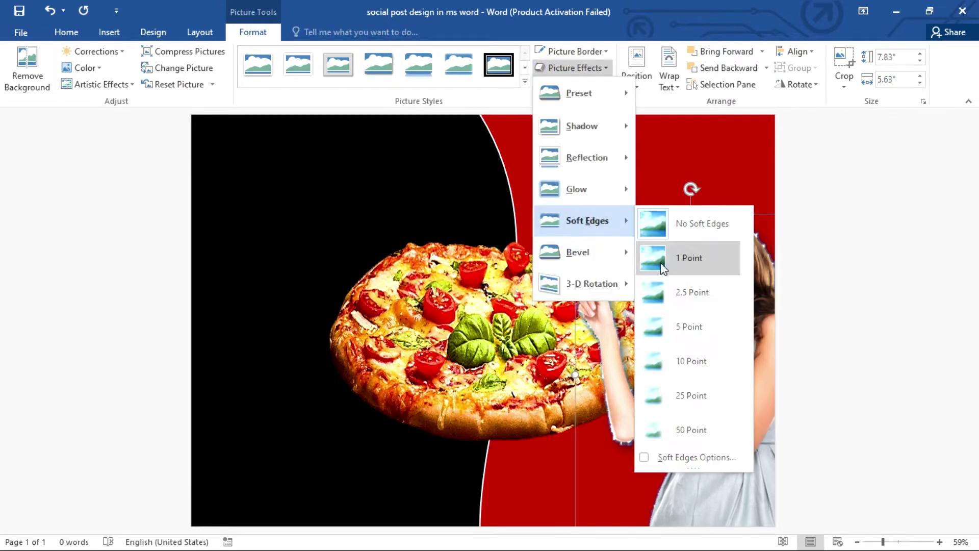
pyautogui.click(678, 286)
pyautogui.click(839, 188)
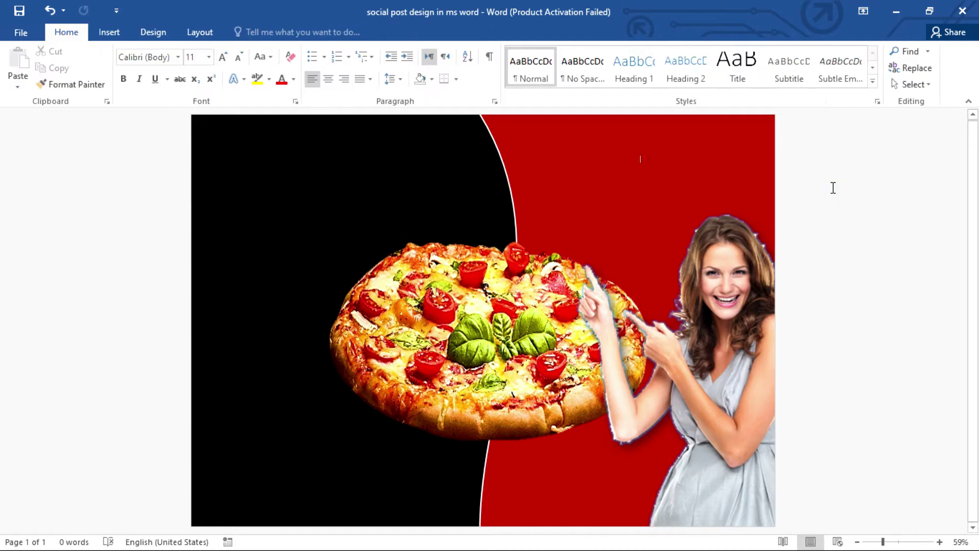
# Remove the glow effect from the woman's picture
pyautogui.click(743, 185)
pyautogui.click(732, 298)
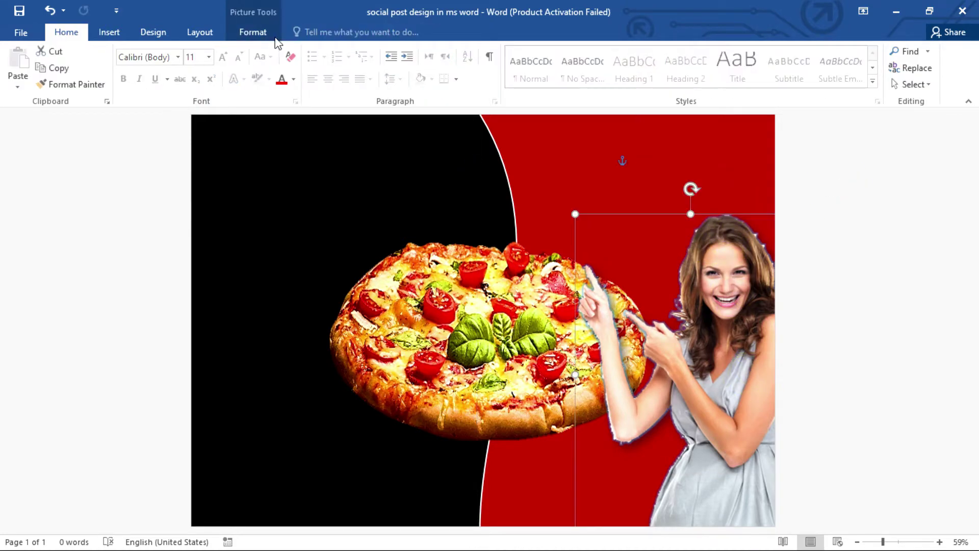
pyautogui.click(266, 32)
pyautogui.click(592, 70)
pyautogui.moveTo(576, 194)
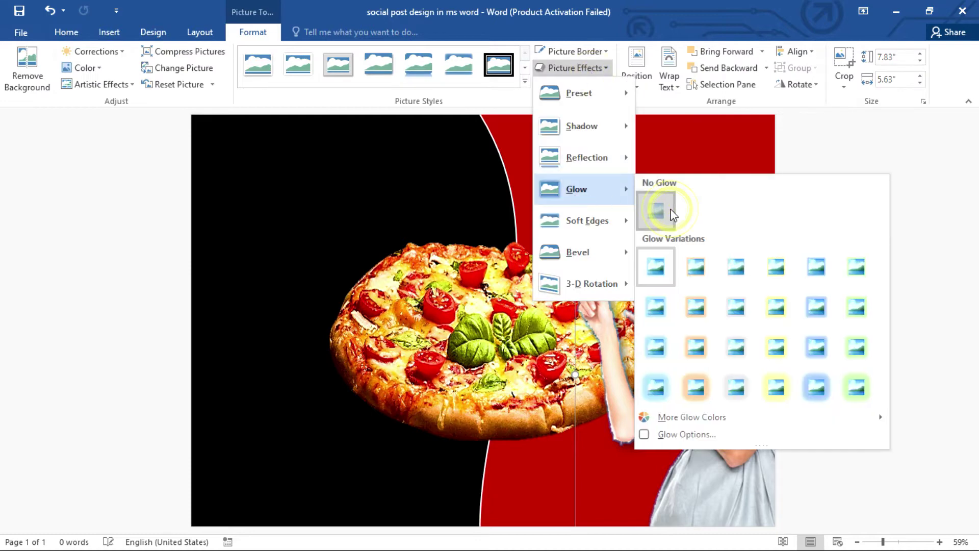
pyautogui.click(661, 205)
pyautogui.click(826, 278)
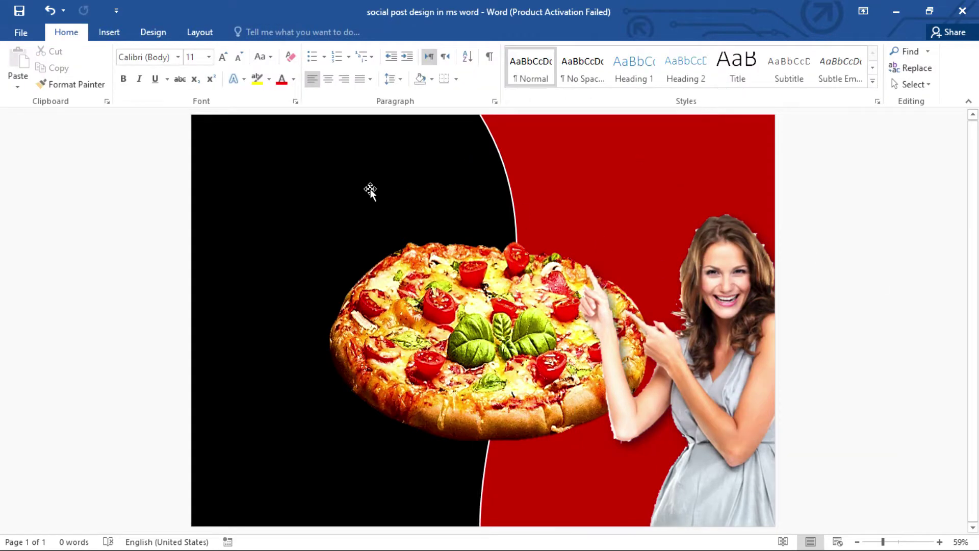
# Draw a rectangle about 0.97 inches high and 6.35 inches wide at the page's bottom edge, and move the pizza slightly down
pyautogui.click(105, 34)
pyautogui.click(197, 76)
pyautogui.click(191, 166)
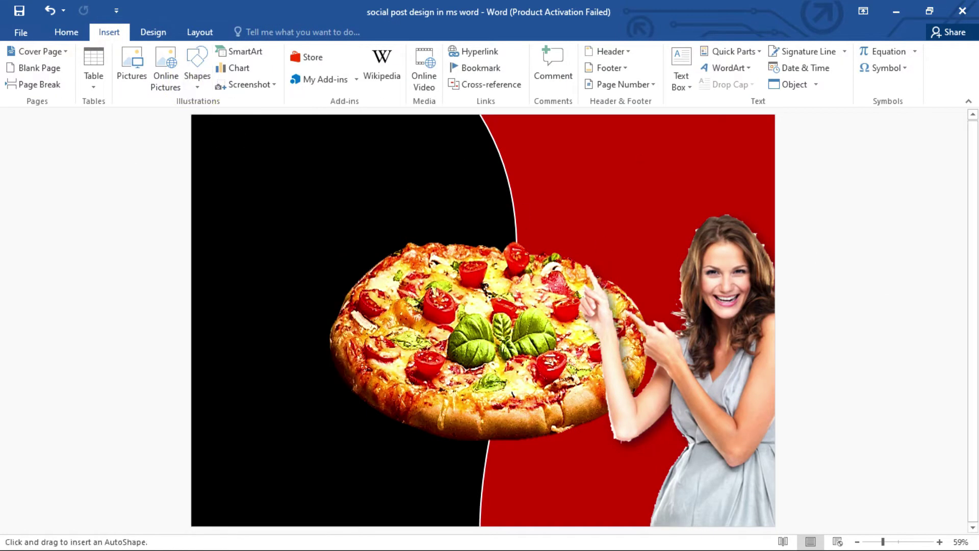
pyautogui.moveTo(364, 485); pyautogui.dragTo(592, 525)
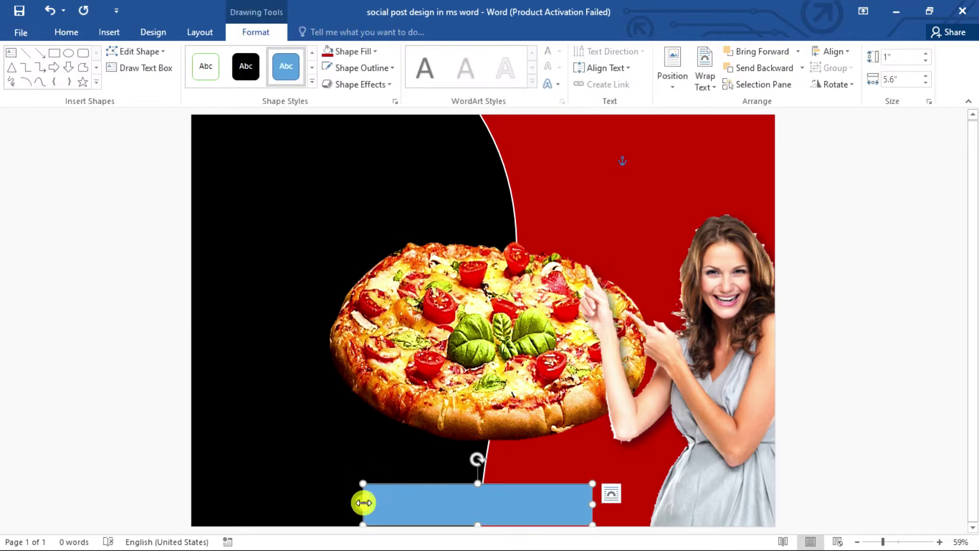
pyautogui.moveTo(364, 505); pyautogui.dragTo(332, 505)
pyautogui.moveTo(457, 483); pyautogui.dragTo(462, 495)
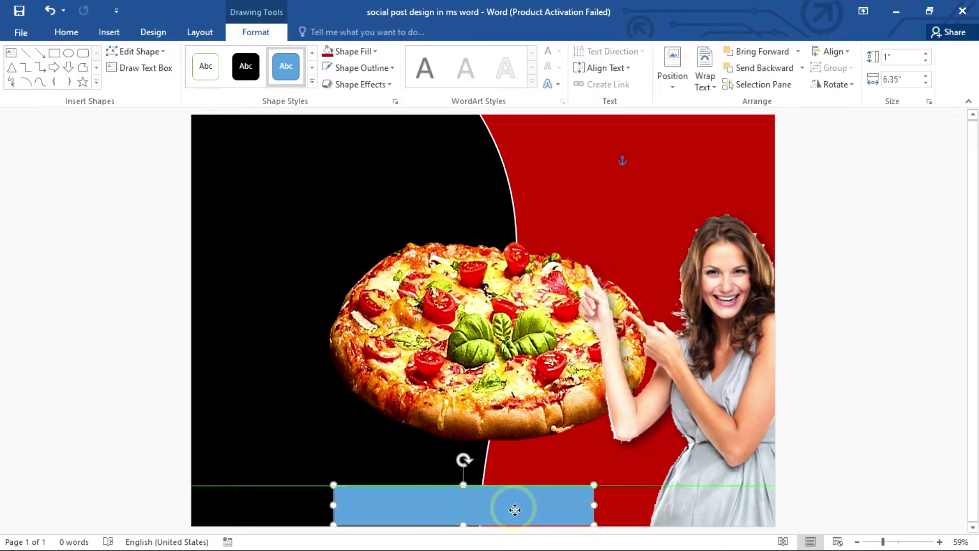
pyautogui.moveTo(516, 510); pyautogui.dragTo(517, 516)
pyautogui.click(496, 407)
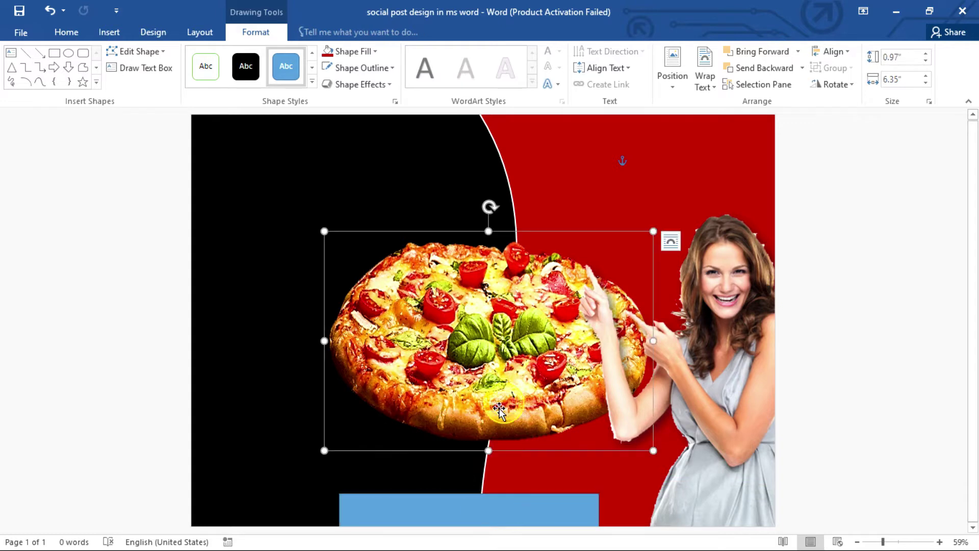
pyautogui.moveTo(495, 407); pyautogui.dragTo(495, 423)
# Fill the rectangle at the bottom of the page with yellow
pyautogui.click(536, 512)
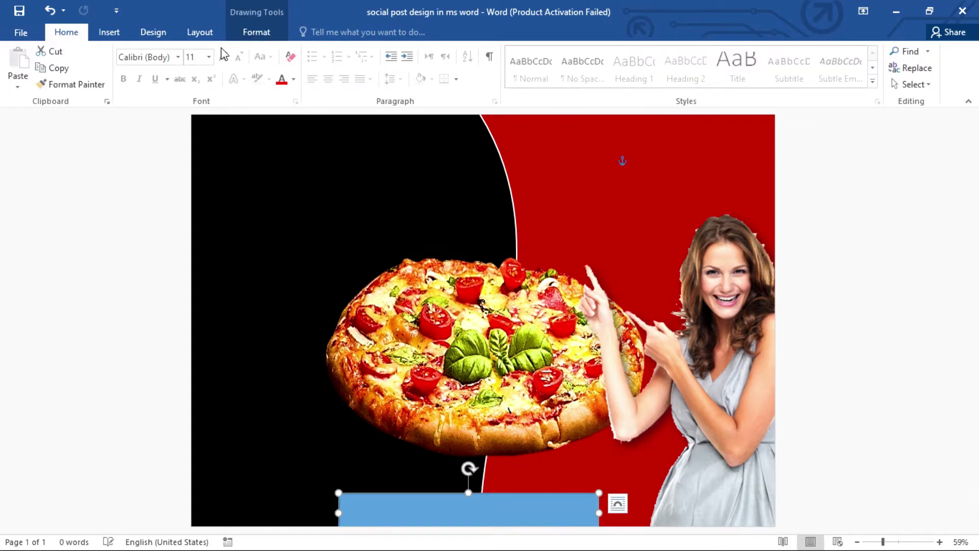
pyautogui.click(256, 32)
pyautogui.click(350, 51)
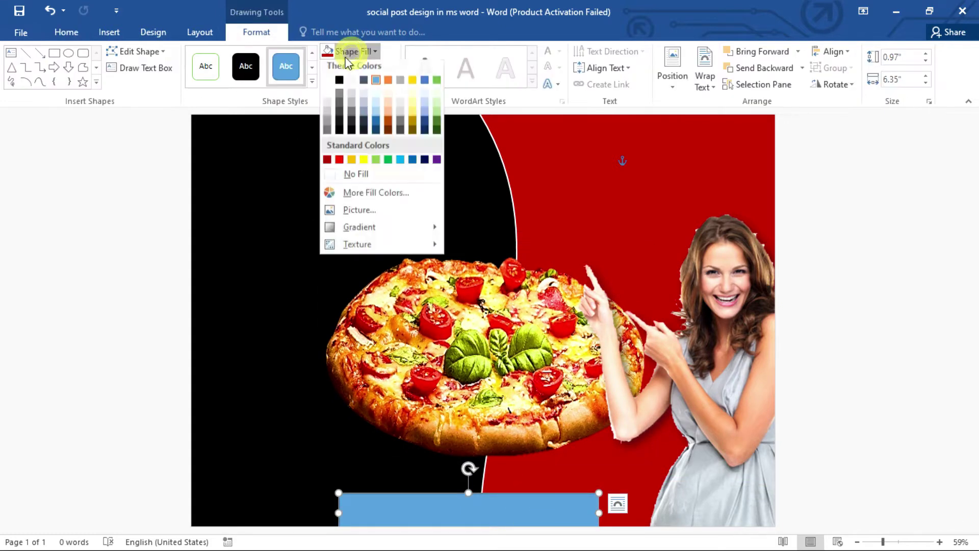
pyautogui.click(365, 163)
pyautogui.click(809, 287)
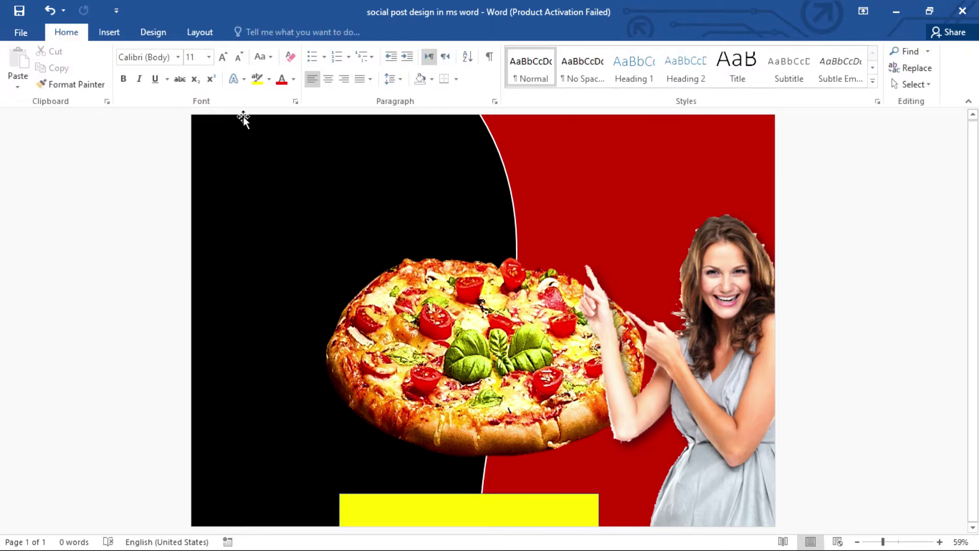
# Draw a pill-shaped rounded rectangle about 1.12 by 4.7 inches on the black area, above and left of the pizza
pyautogui.click(109, 31)
pyautogui.click(197, 76)
pyautogui.click(265, 124)
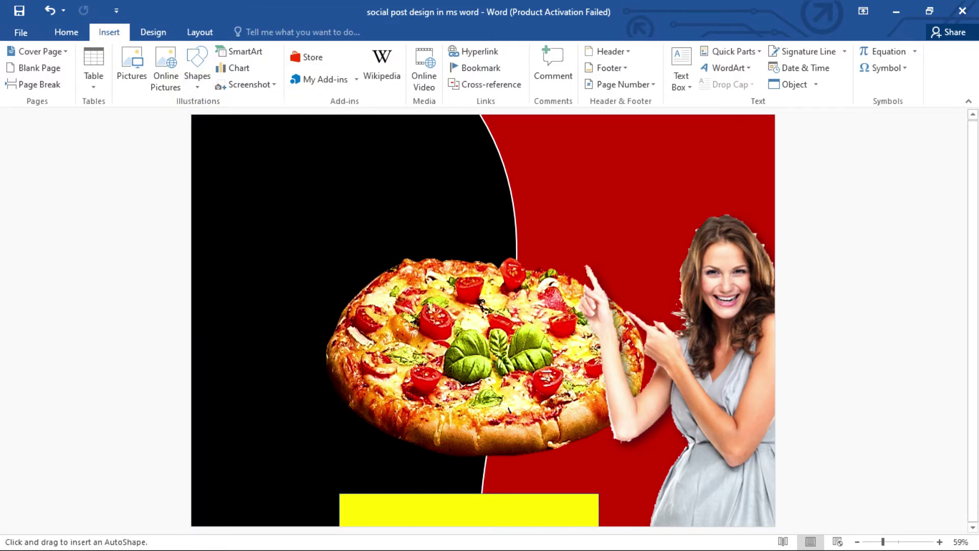
pyautogui.moveTo(212, 205); pyautogui.dragTo(406, 251)
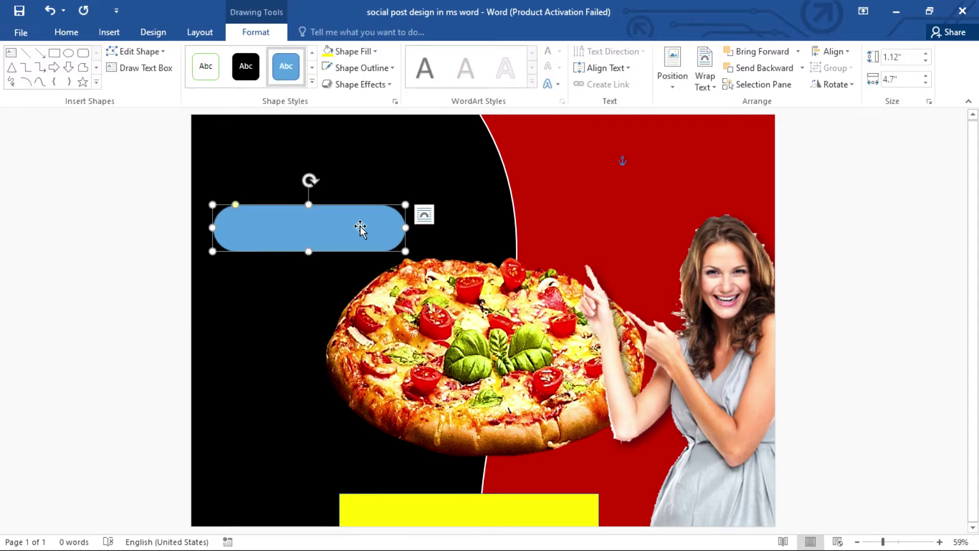
pyautogui.moveTo(360, 228); pyautogui.dragTo(346, 228)
# Fill the rounded rectangle with the standard dark red color
pyautogui.click(347, 52)
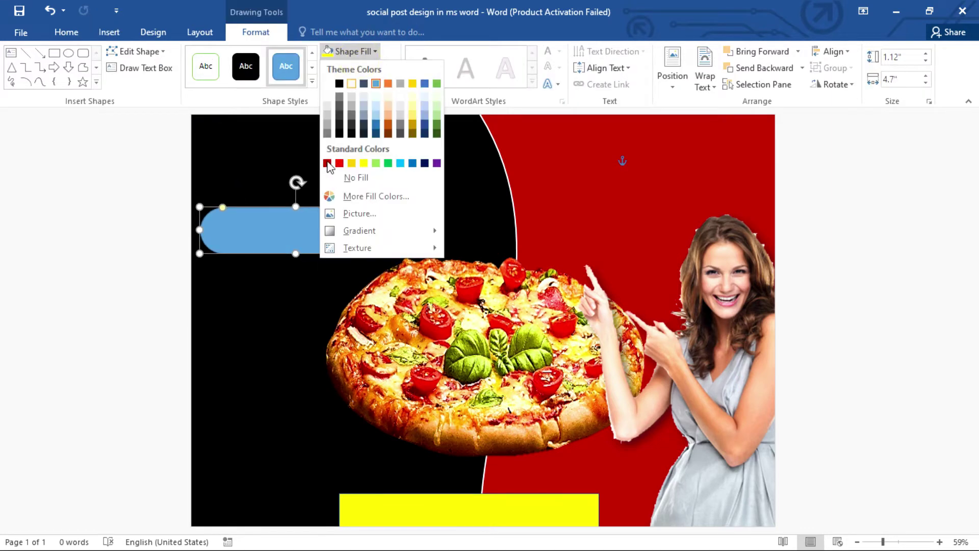
pyautogui.click(327, 163)
pyautogui.click(360, 68)
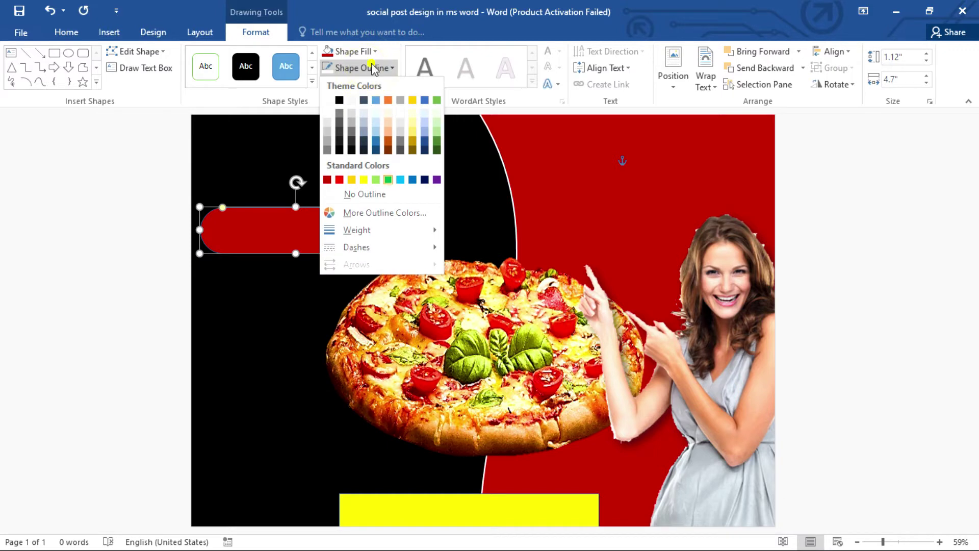
pyautogui.click(371, 67)
# Apply the second preset shape effect and an orange glow to the dark red rounded rectangle
pyautogui.click(369, 87)
pyautogui.moveTo(375, 112)
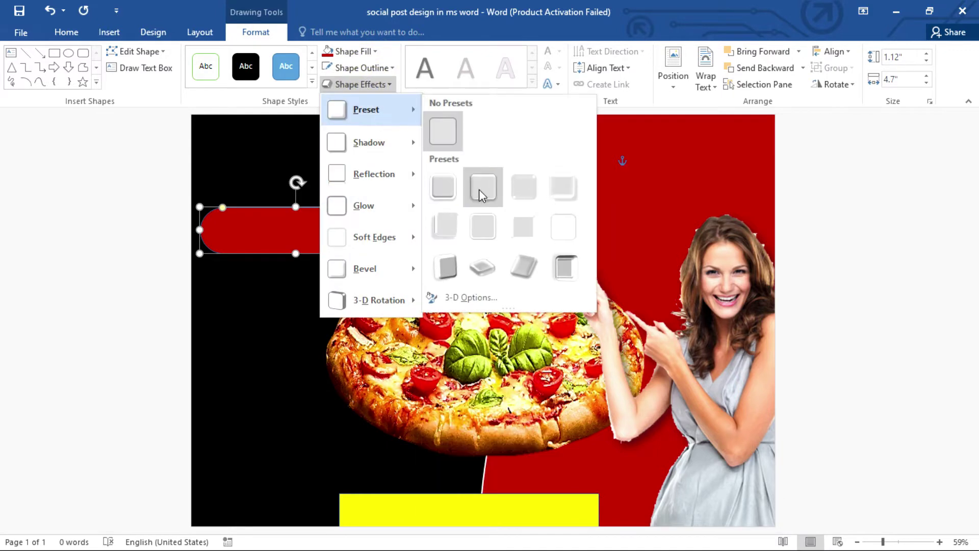
pyautogui.click(479, 189)
pyautogui.click(380, 86)
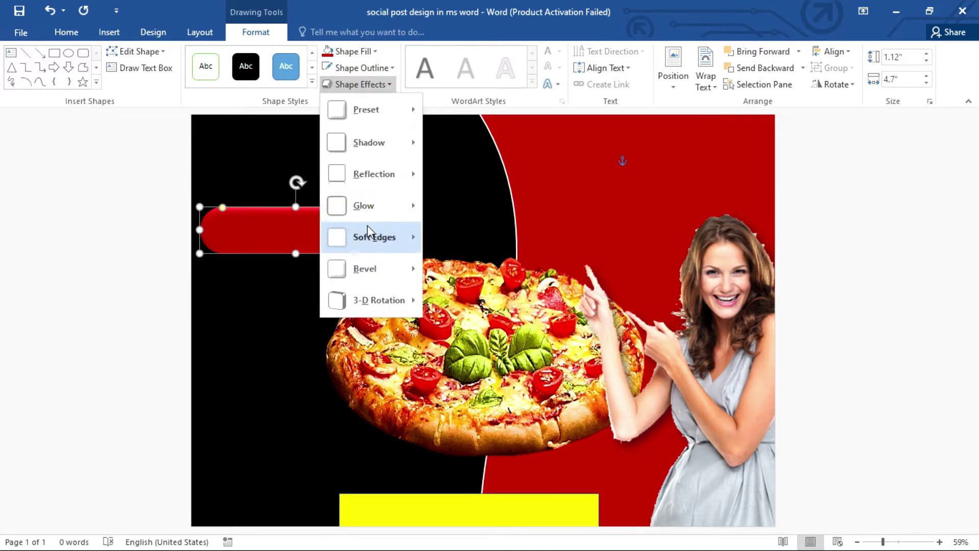
pyautogui.moveTo(372, 206)
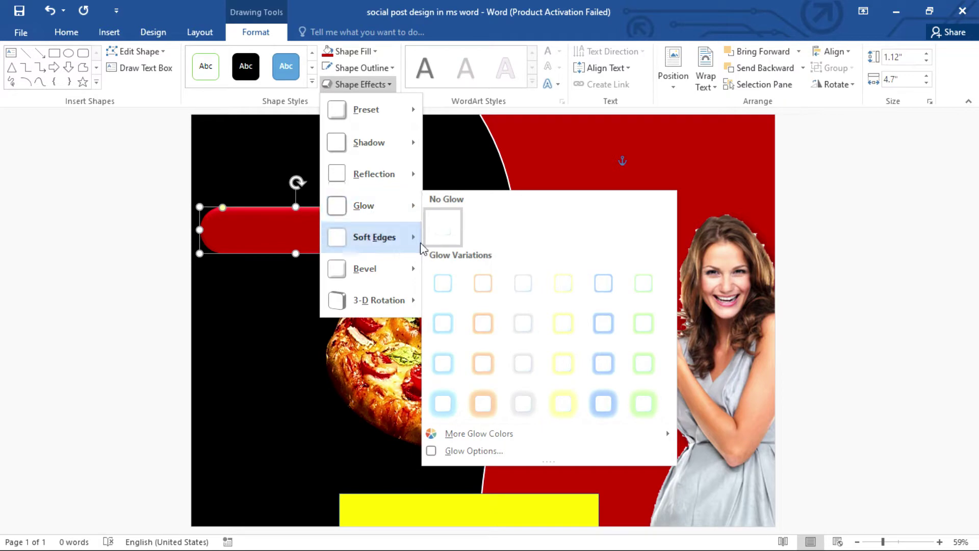
pyautogui.click(486, 365)
# Apply the first reflection variation to the dark red rounded rectangle and nudge it slightly left
pyautogui.click(359, 85)
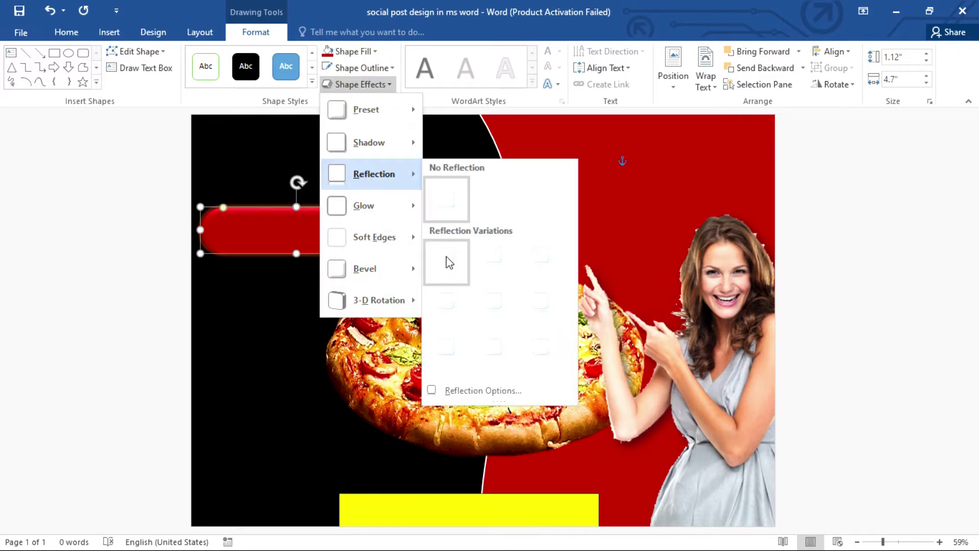
pyautogui.click(447, 259)
pyautogui.click(291, 222)
pyautogui.moveTo(291, 222); pyautogui.dragTo(289, 225)
# Draw an open V-shaped line about 2.72 by 3.75 inches from the page's top edge down onto the rounded rectangle
pyautogui.click(102, 37)
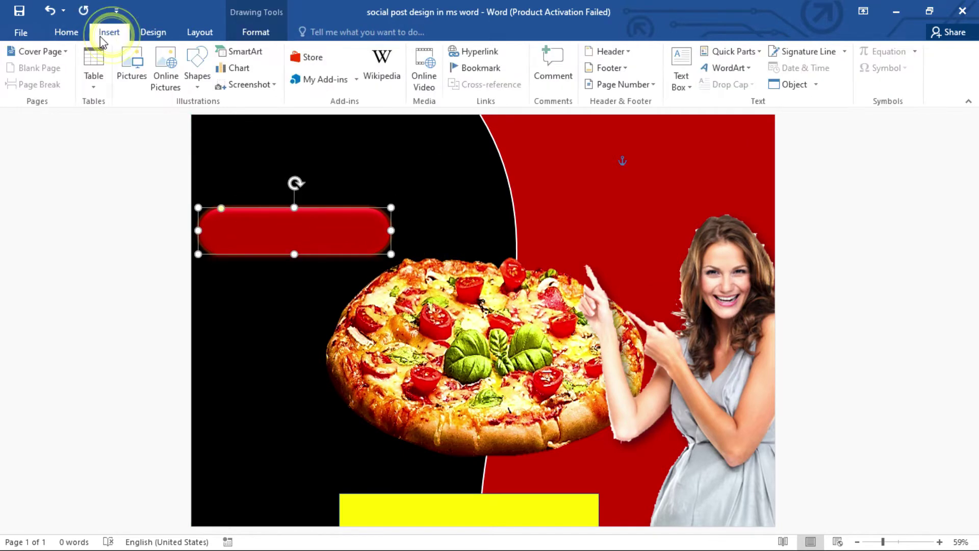
pyautogui.click(205, 91)
pyautogui.click(258, 149)
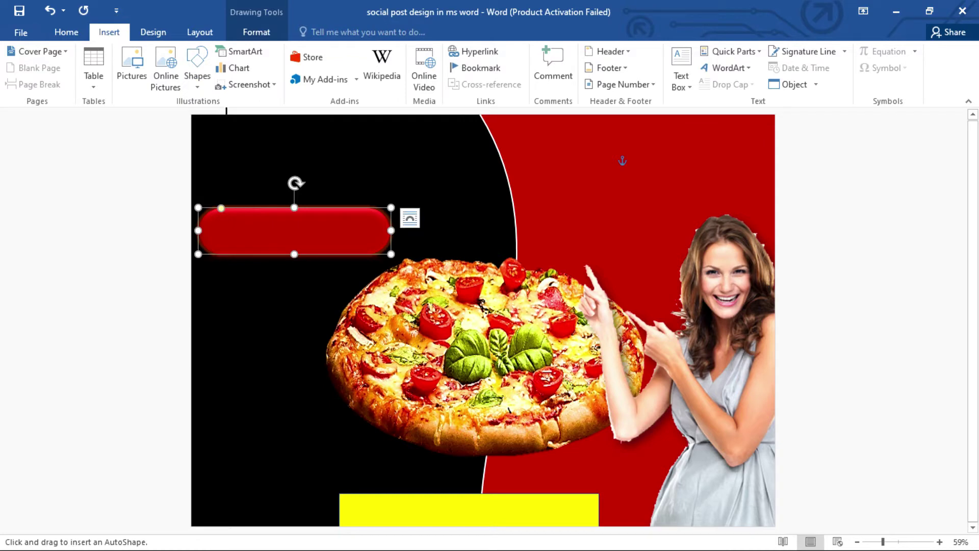
pyautogui.moveTo(290, 206); pyautogui.dragTo(289, 211)
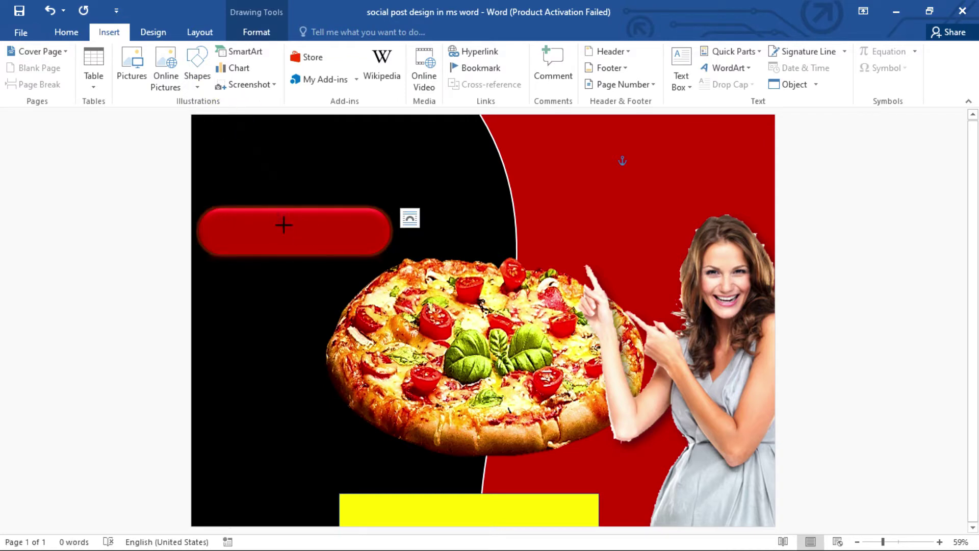
pyautogui.doubleClick(382, 111)
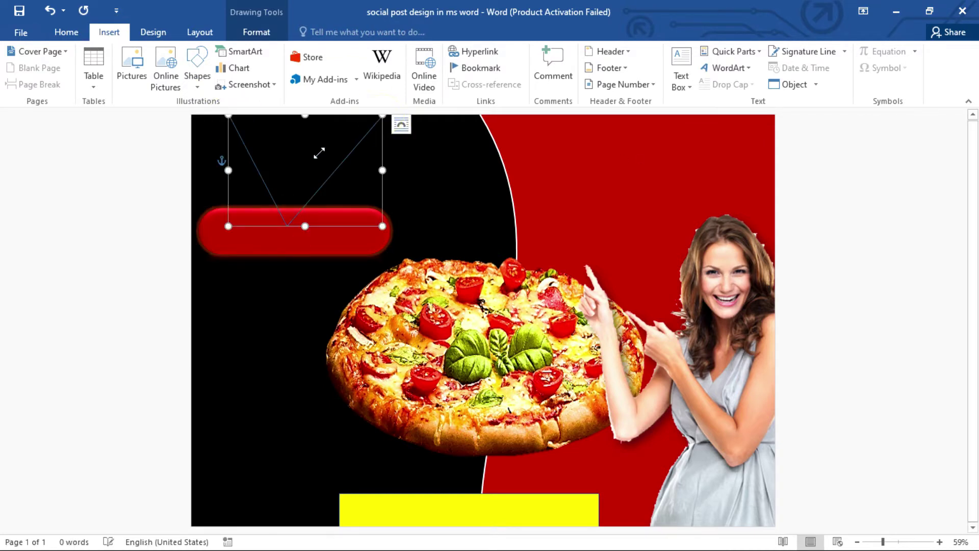
# Give the V-shaped line a white 6 pt outline and send it behind the rounded rectangle
pyautogui.click(359, 68)
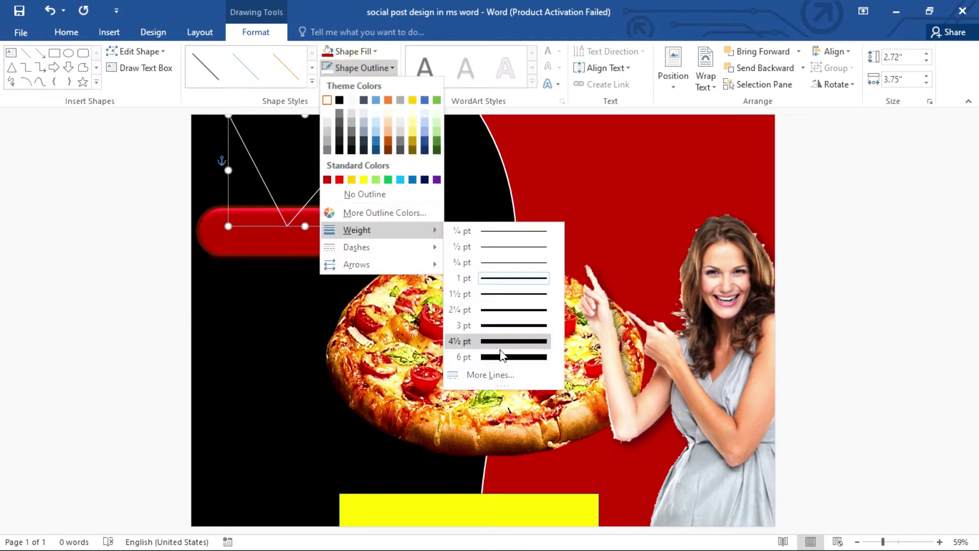
pyautogui.click(510, 356)
pyautogui.click(343, 162)
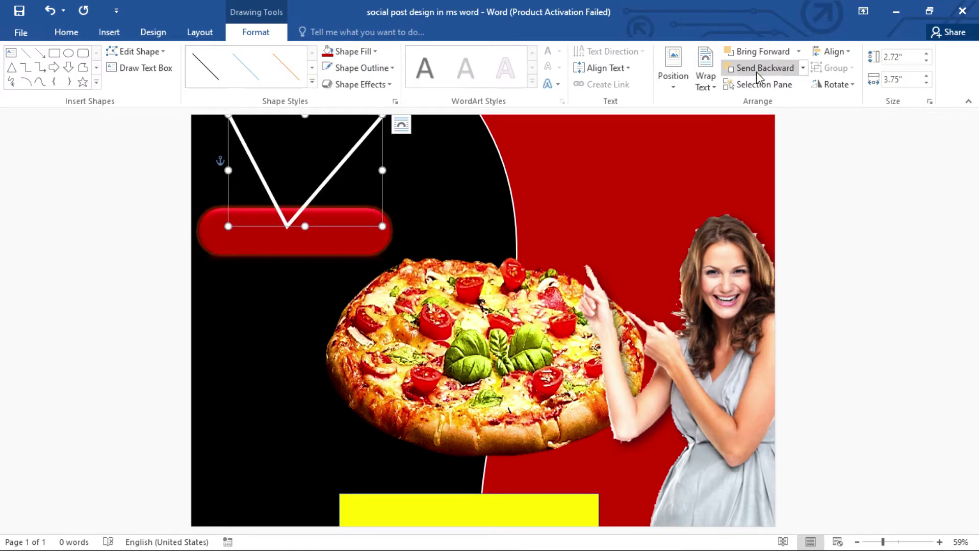
pyautogui.click(372, 68)
pyautogui.click(554, 269)
pyautogui.click(831, 225)
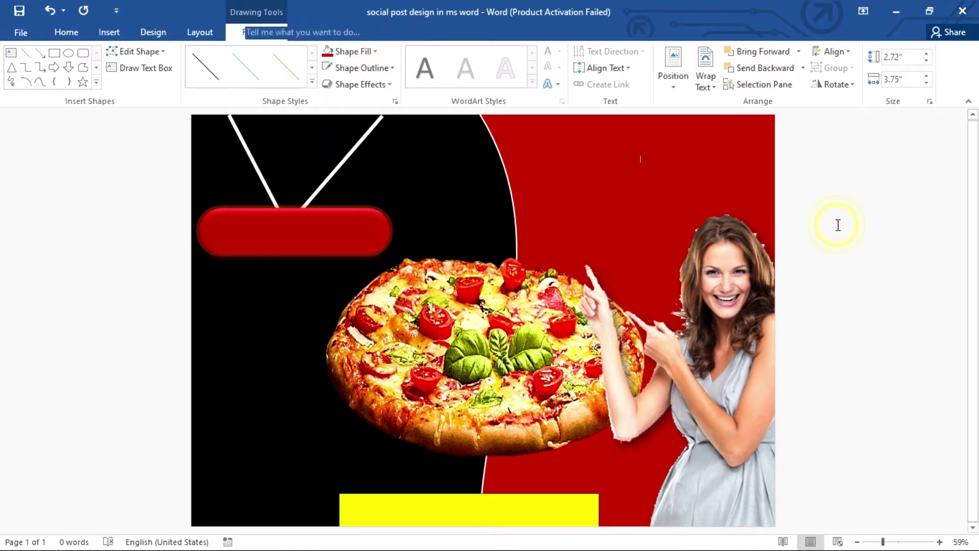
# Draw a diamond about 2.05 inches high and 1.97 inches wide on the red area above the woman's head
pyautogui.click(109, 32)
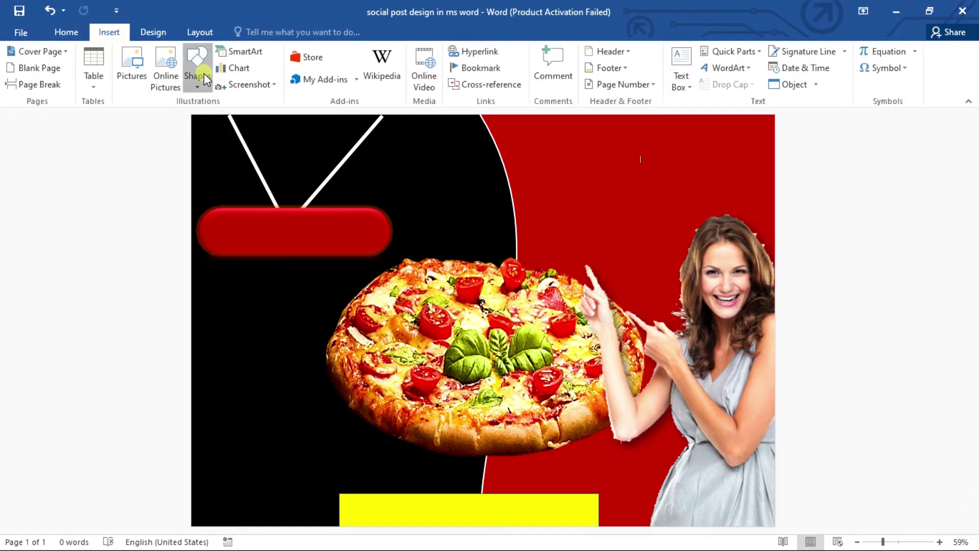
pyautogui.click(199, 72)
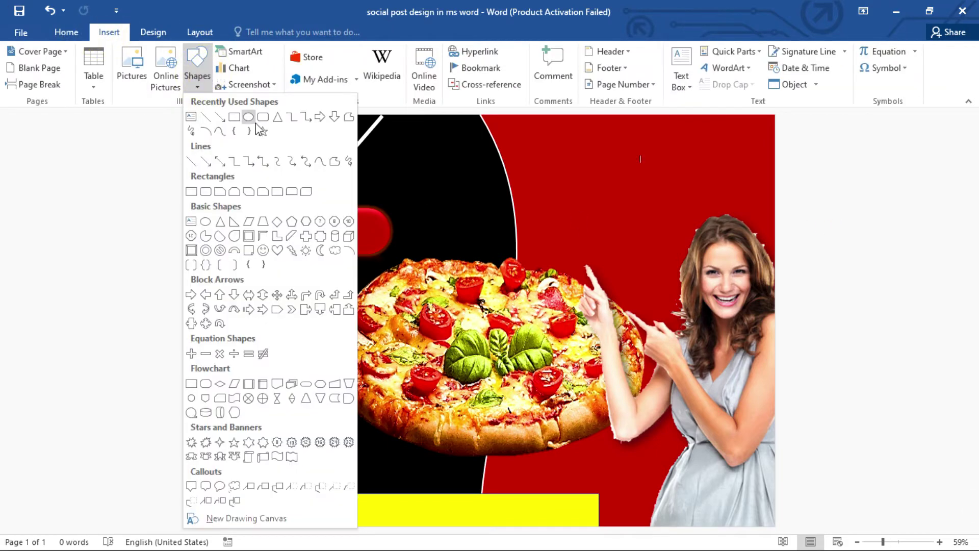
pyautogui.click(281, 223)
pyautogui.moveTo(680, 127); pyautogui.dragTo(767, 208)
# Fill the diamond with standard yellow and remove its outline
pyautogui.click(352, 51)
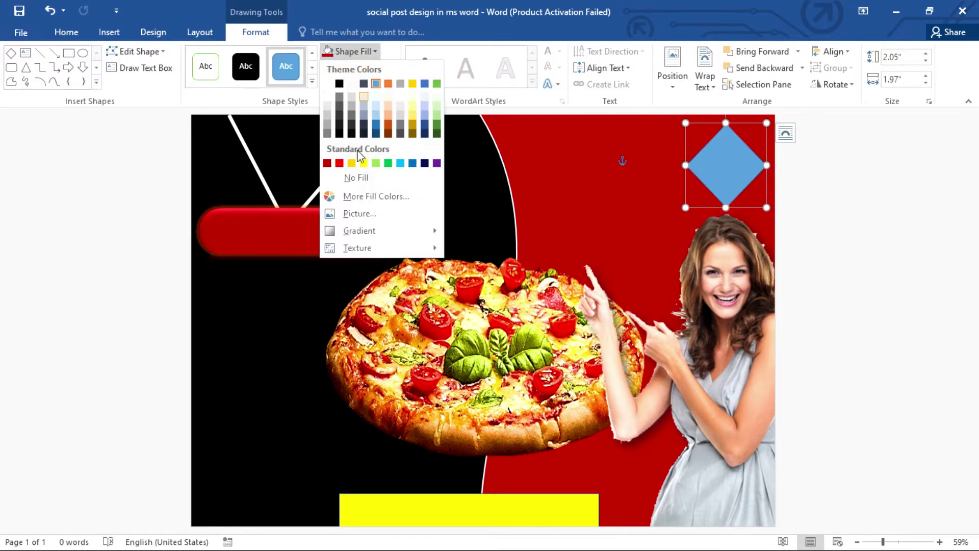
pyautogui.click(363, 163)
pyautogui.click(362, 68)
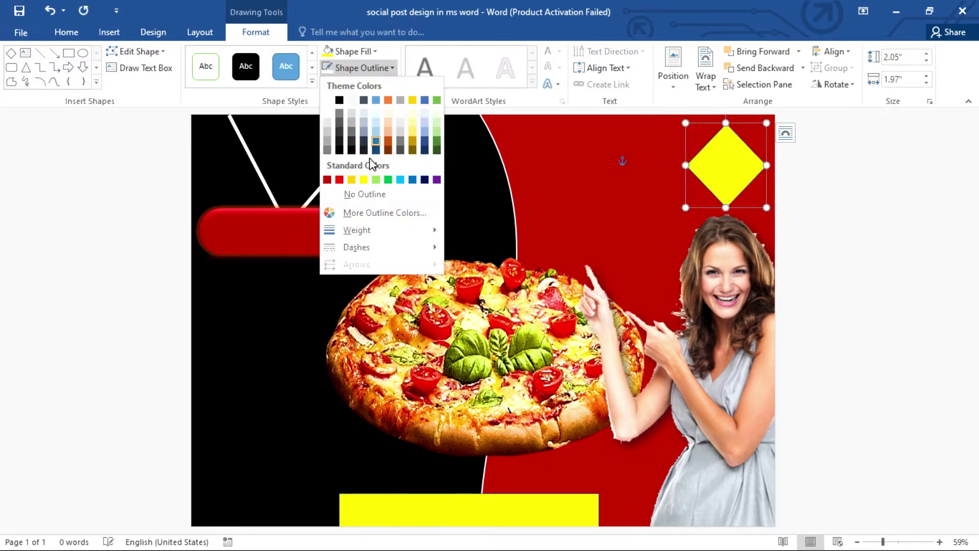
pyautogui.click(378, 192)
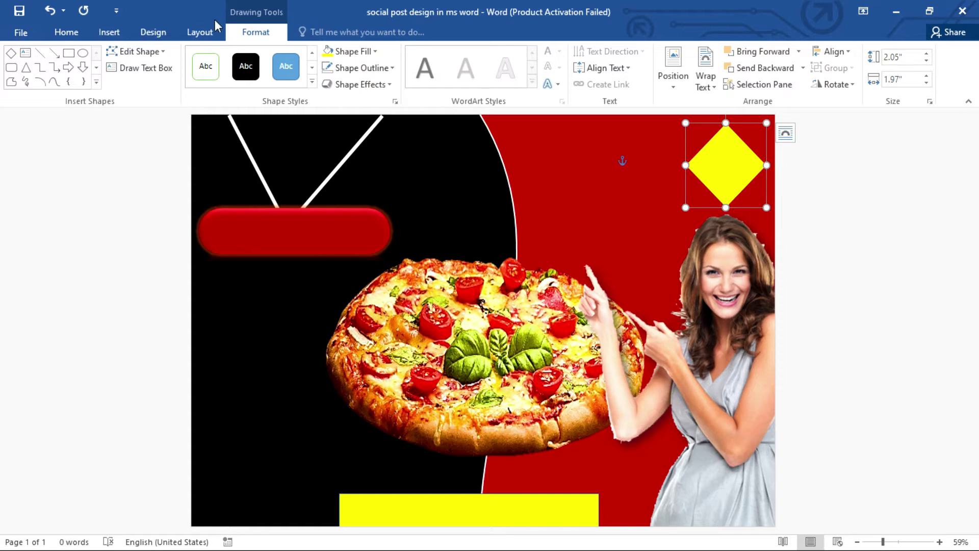
# Insert a black WordArt reading "Pizza Fast" over the border between the black and red areas, above the pizza
pyautogui.click(109, 32)
pyautogui.click(728, 68)
pyautogui.click(549, 180)
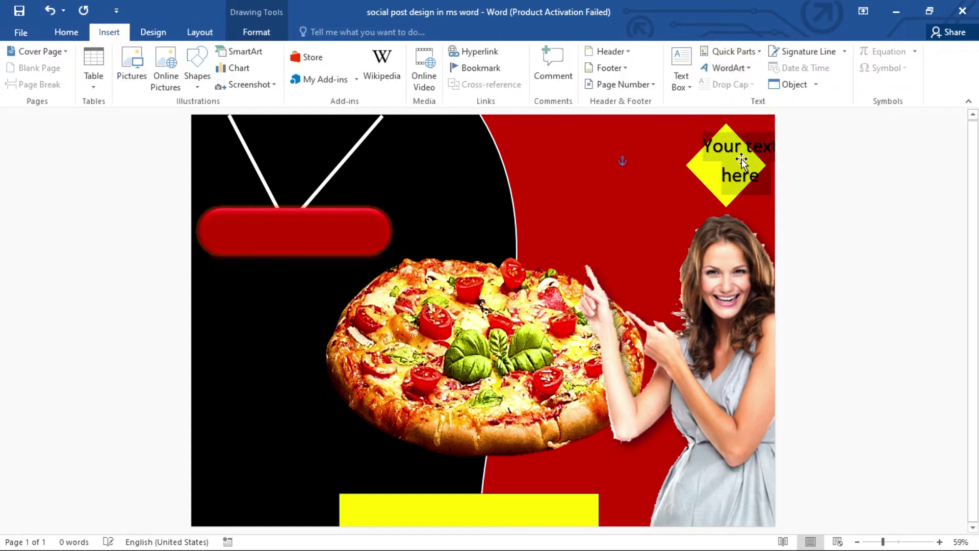
pyautogui.moveTo(768, 162); pyautogui.dragTo(534, 195)
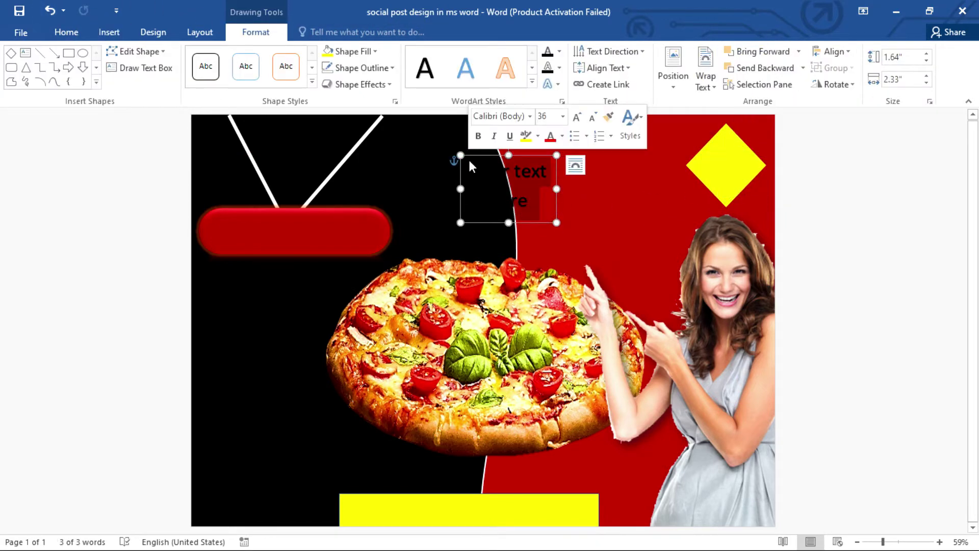
pyautogui.press('Delete')
pyautogui.moveTo(485, 175); pyautogui.dragTo(510, 174)
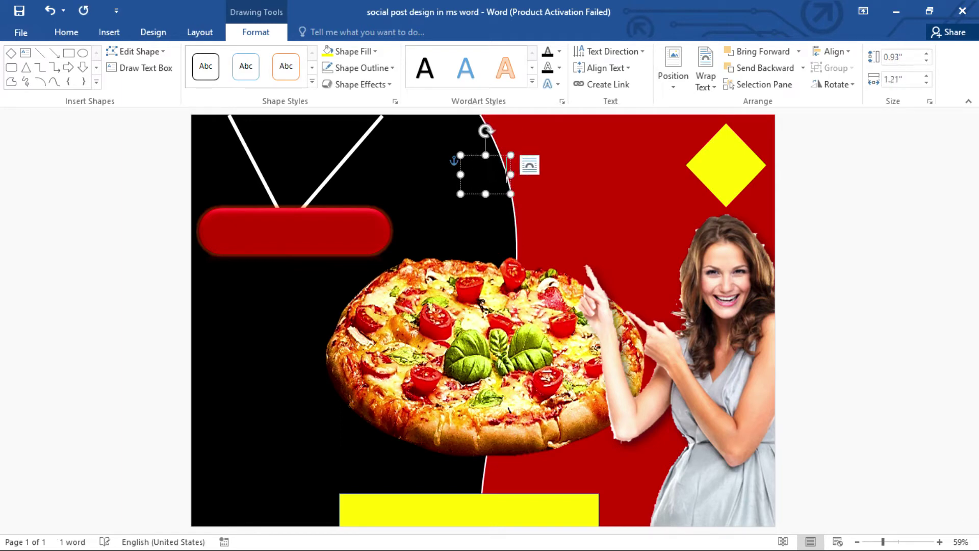
pyautogui.write('Fast')
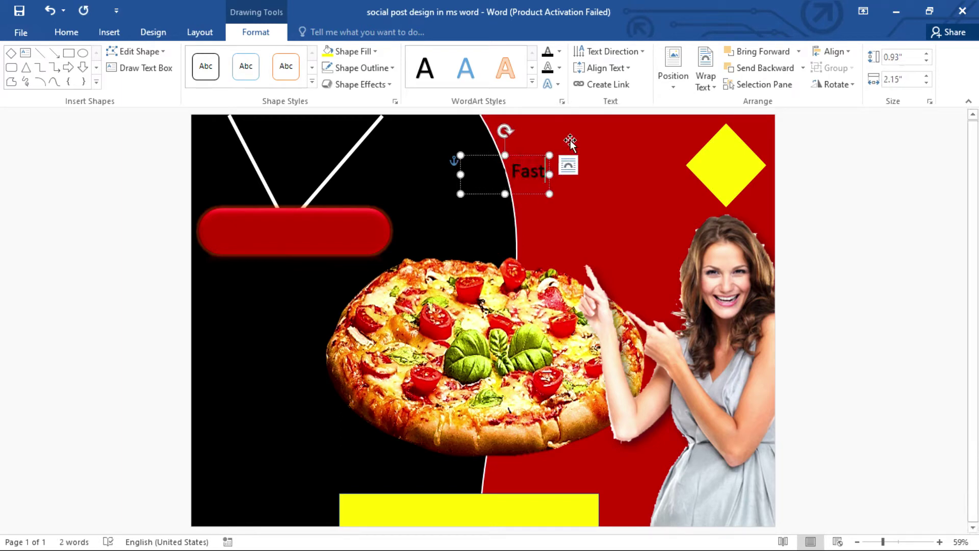
# Color the word "Pizza" in the WordArt title standard yellow
pyautogui.click(560, 52)
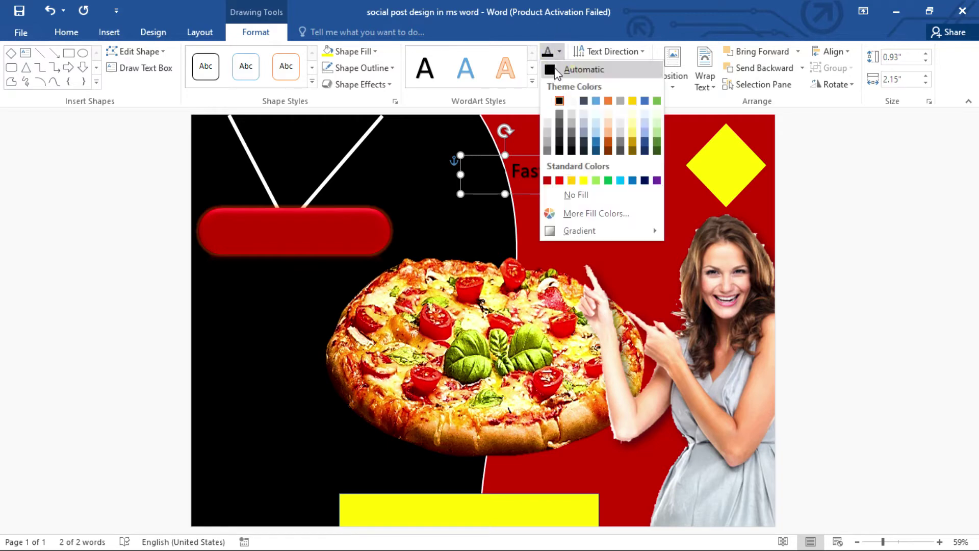
pyautogui.click(501, 176)
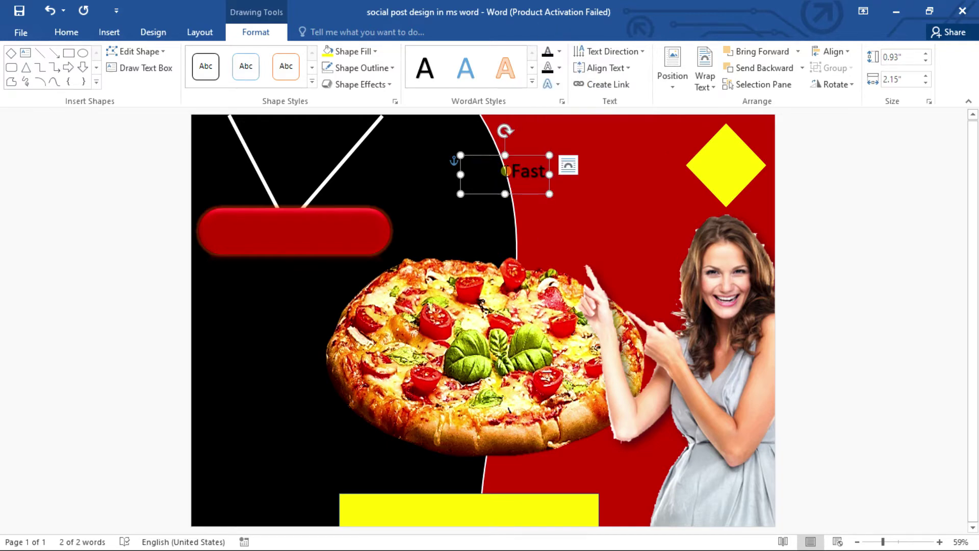
pyautogui.click(560, 52)
pyautogui.click(587, 181)
pyautogui.click(514, 156)
# Enlarge the "Pizza Fast" title to 110 pt and widen its box to fit one line at the page's top edge
pyautogui.click(66, 32)
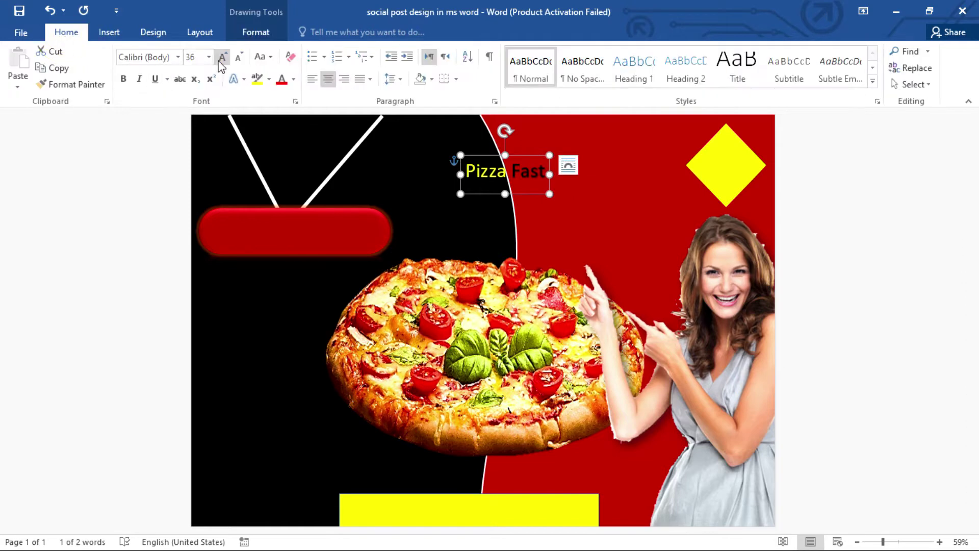
pyautogui.click(223, 57)
pyautogui.click(222, 56)
pyautogui.click(223, 56)
pyautogui.moveTo(557, 355); pyautogui.dragTo(695, 236)
pyautogui.moveTo(623, 159); pyautogui.dragTo(547, 128)
pyautogui.click(223, 56)
pyautogui.click(223, 57)
pyautogui.click(223, 56)
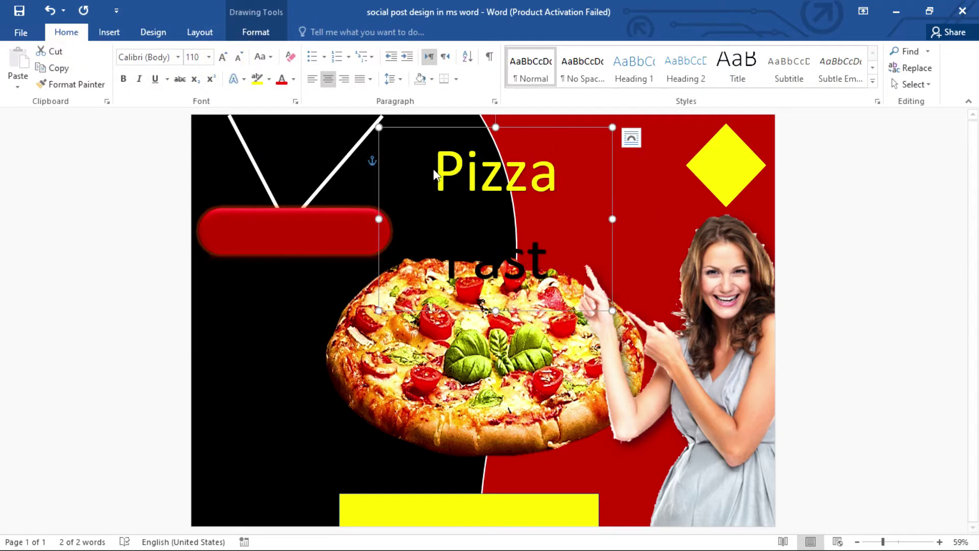
pyautogui.moveTo(614, 220); pyautogui.dragTo(684, 220)
pyautogui.moveTo(574, 127); pyautogui.dragTo(540, 118)
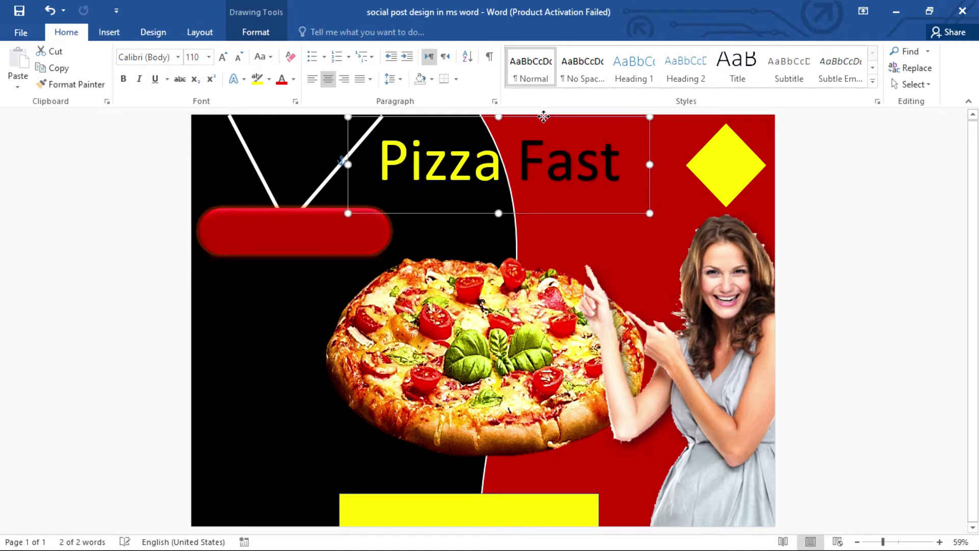
# Set the "Pizza Fast" title's font to Times New Roman and color the word "Fast" white
pyautogui.click(178, 57)
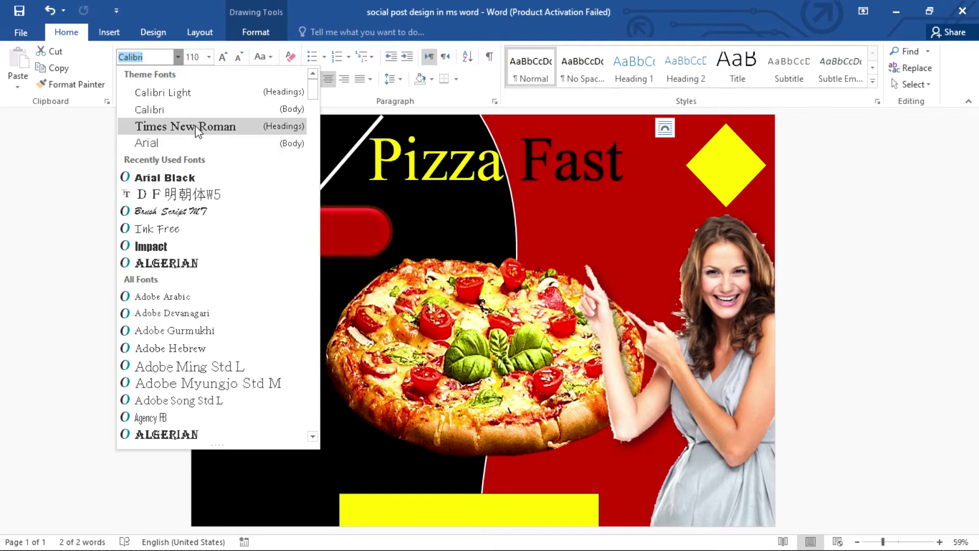
pyautogui.click(198, 131)
pyautogui.moveTo(639, 168); pyautogui.dragTo(519, 163)
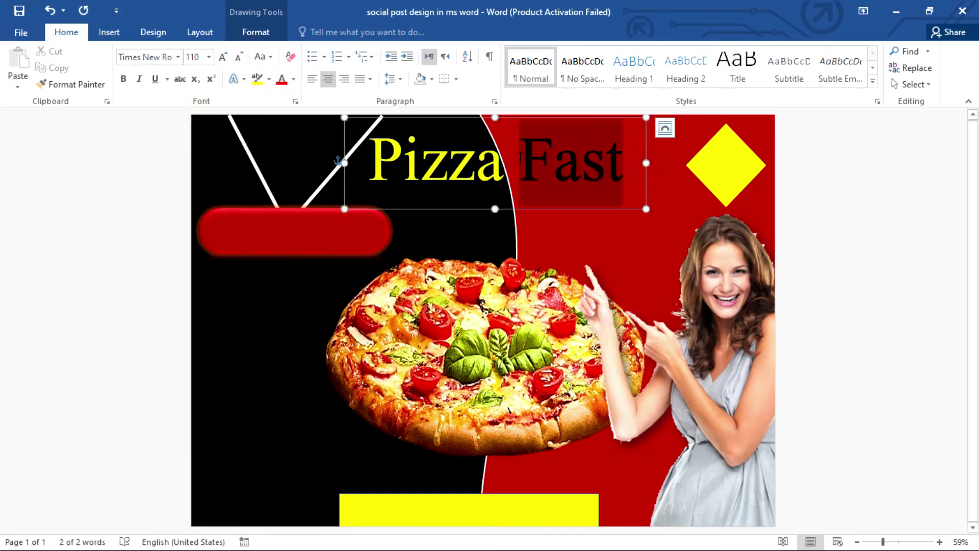
pyautogui.click(255, 32)
pyautogui.click(560, 51)
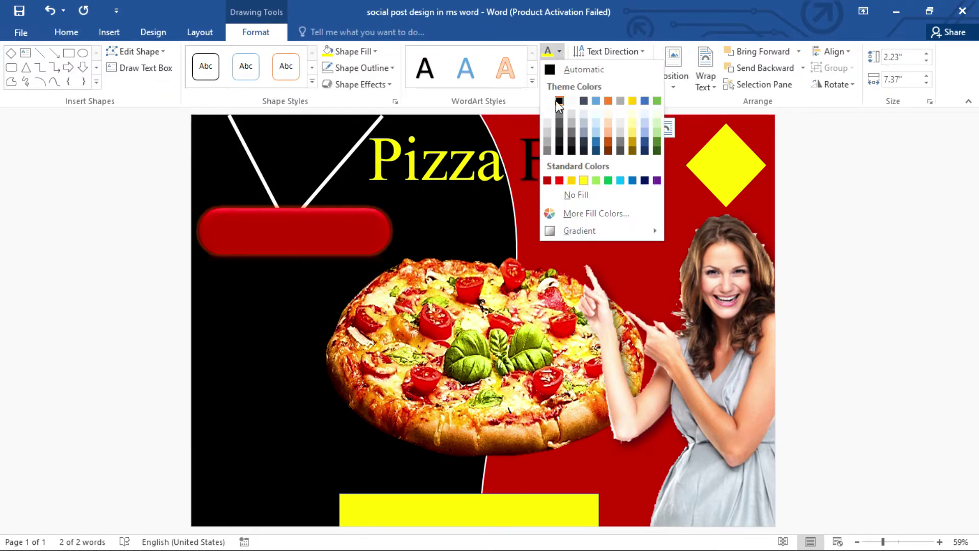
pyautogui.click(548, 105)
pyautogui.click(798, 220)
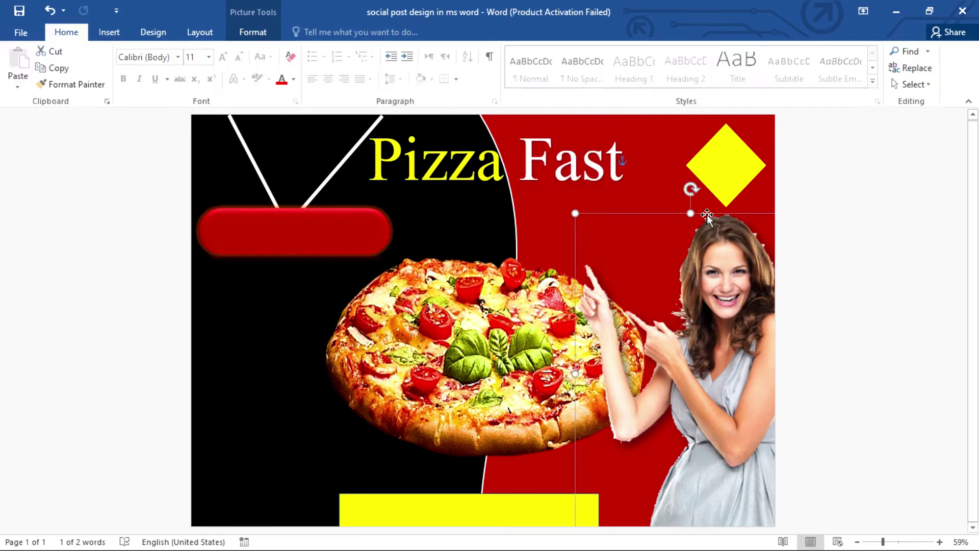
# Move the "Pizza Fast" title slightly down, away from the page's top edge
pyautogui.click(498, 186)
pyautogui.click(579, 213)
pyautogui.moveTo(579, 213); pyautogui.dragTo(579, 226)
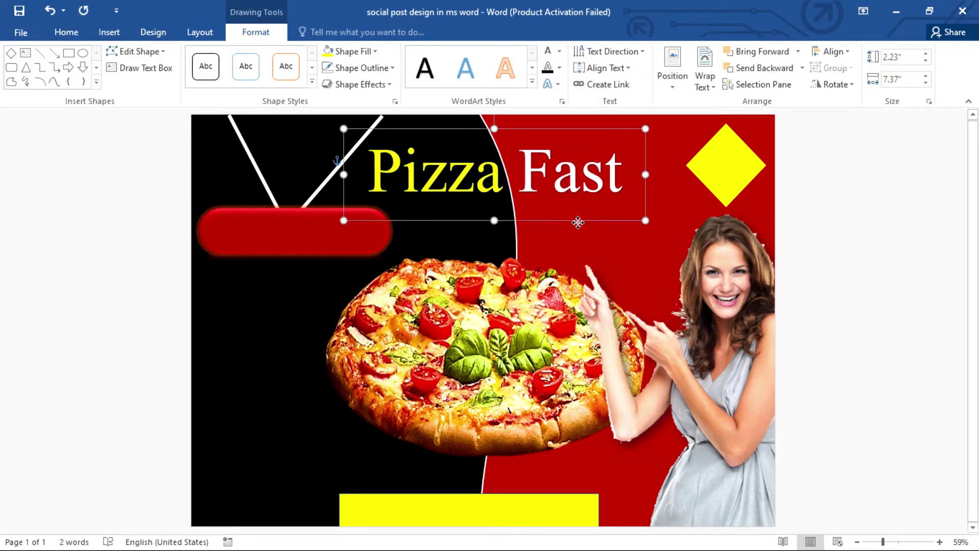
pyautogui.click(793, 219)
# Insert a black WordArt reading "Food" just below the title, between it and the pizza
pyautogui.click(109, 32)
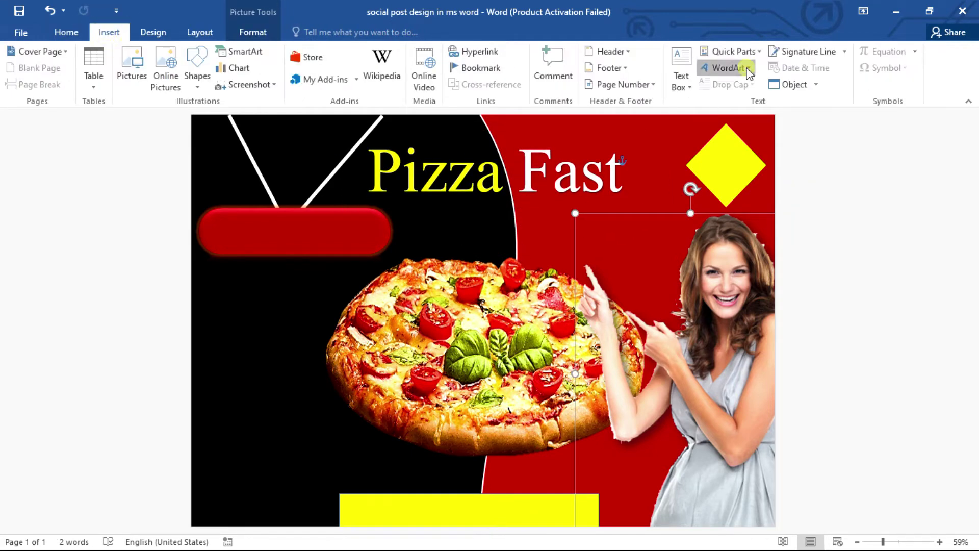
pyautogui.hotkey('ctrl', 'v')
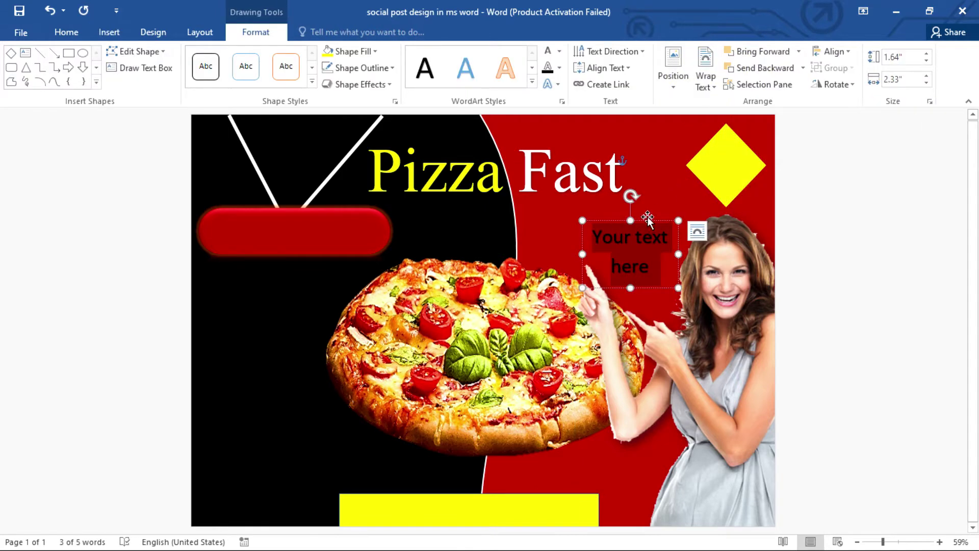
pyautogui.moveTo(647, 216)
pyautogui.mouseDown()
pyautogui.moveTo(517, 220)
pyautogui.moveTo(545, 226)
pyautogui.moveTo(513, 214)
pyautogui.mouseUp()
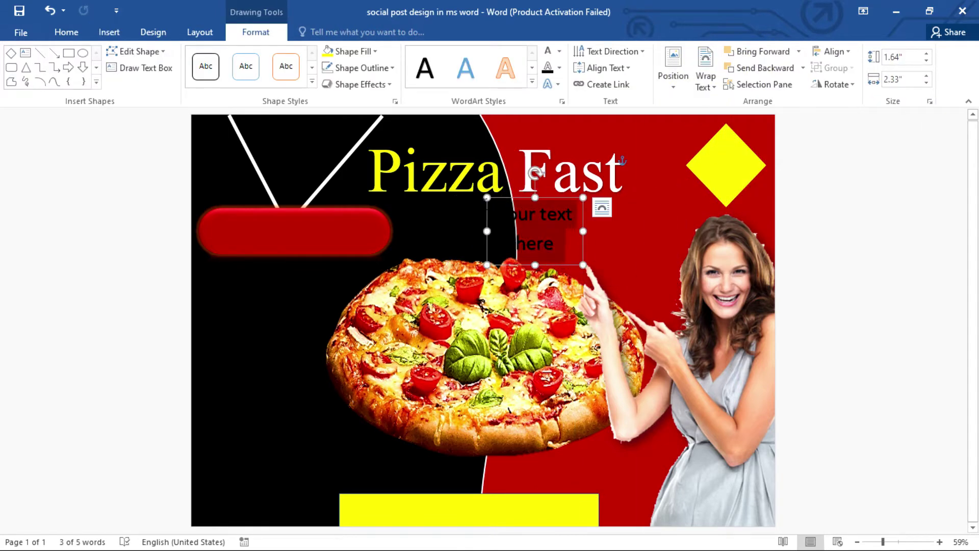
pyautogui.press('Delete')
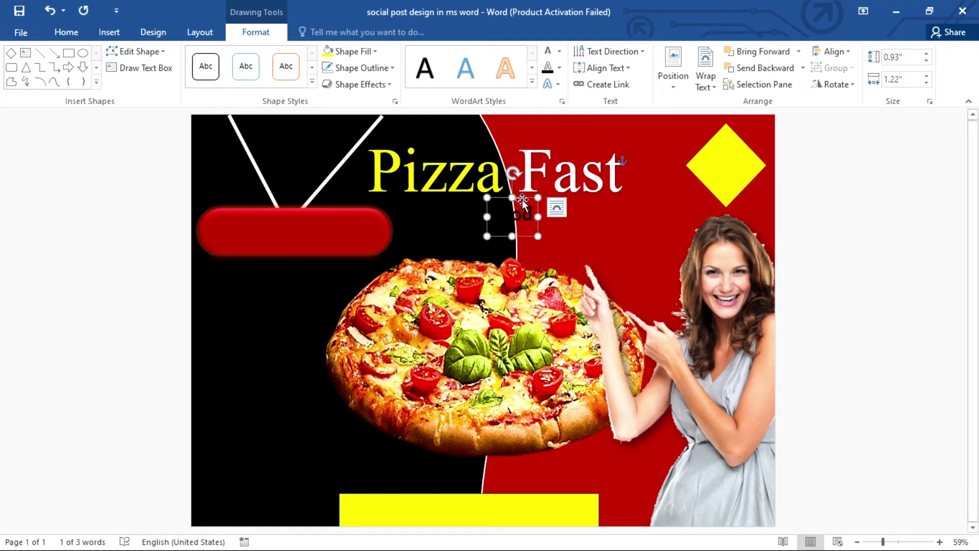
# Enlarge the "Food" WordArt to 100 pt, widen its box to fit one line, and center it below the title
pyautogui.click(66, 32)
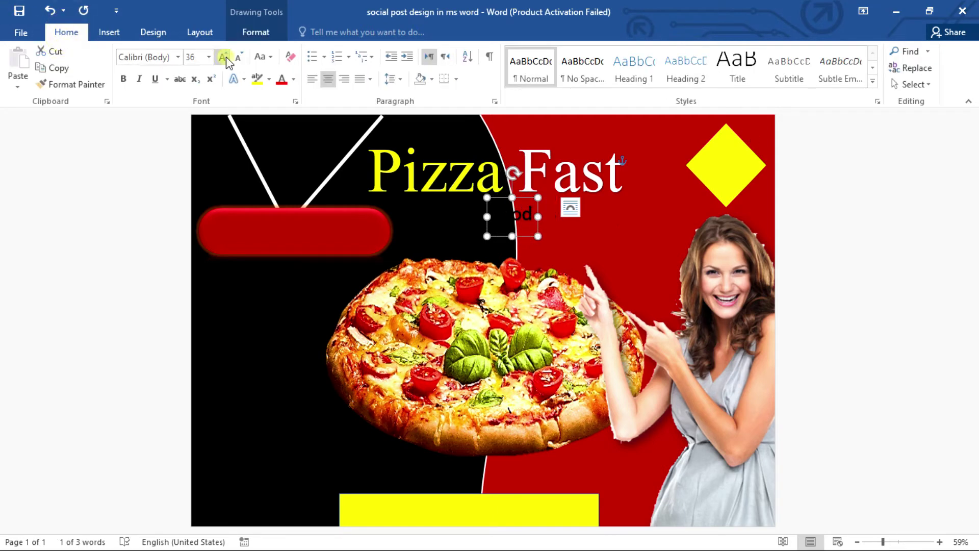
pyautogui.click(223, 56)
pyautogui.moveTo(583, 281); pyautogui.dragTo(666, 281)
pyautogui.moveTo(612, 194); pyautogui.dragTo(543, 196)
# Change the text fill of the "Food" WordArt to yellow
pyautogui.click(250, 32)
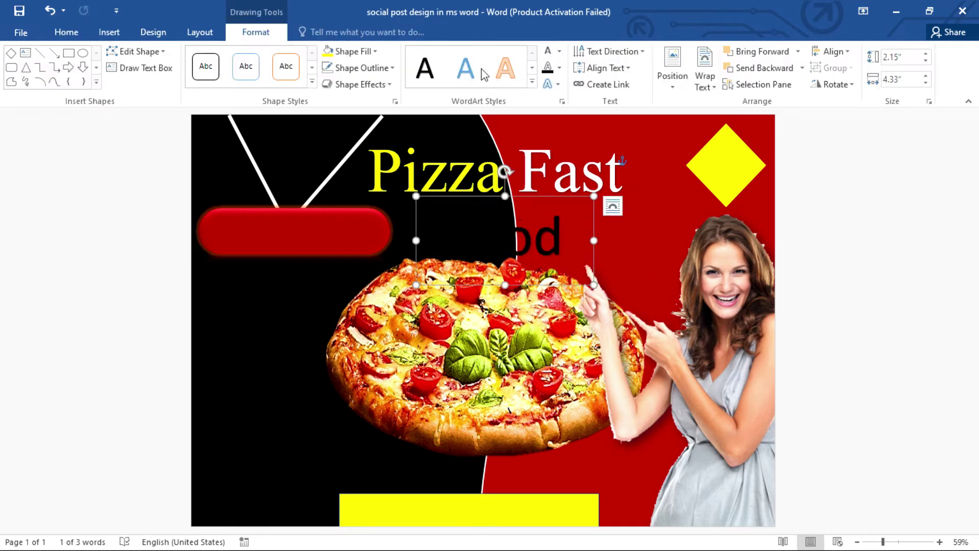
pyautogui.click(559, 51)
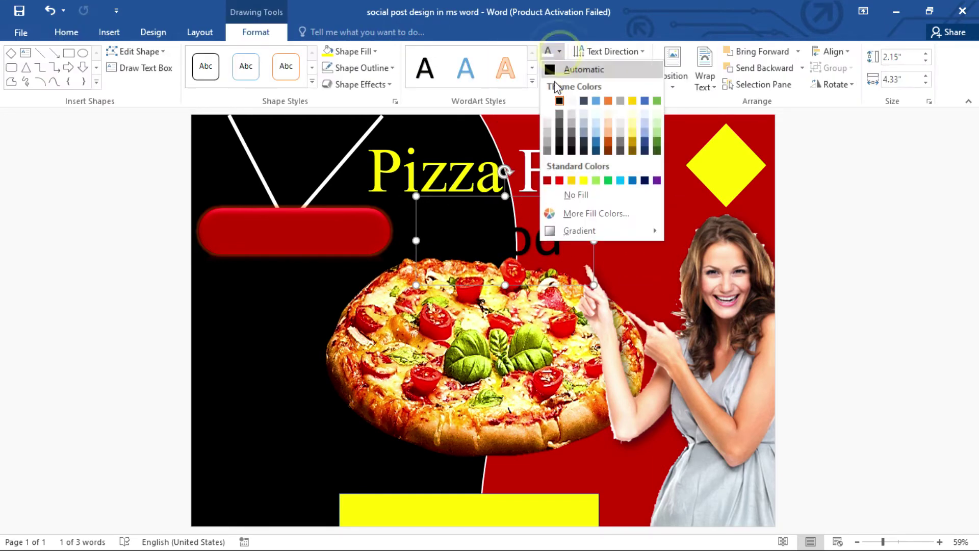
pyautogui.click(584, 181)
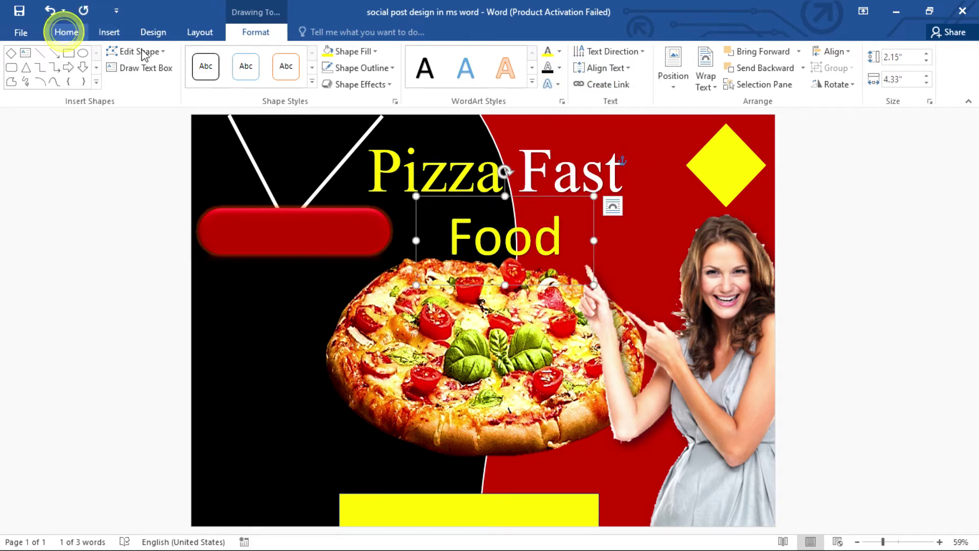
# Set "Food" in Brush Script MT at 160 pt and fit it closely between the title and the pizza
pyautogui.click(66, 31)
pyautogui.click(178, 57)
pyautogui.click(179, 212)
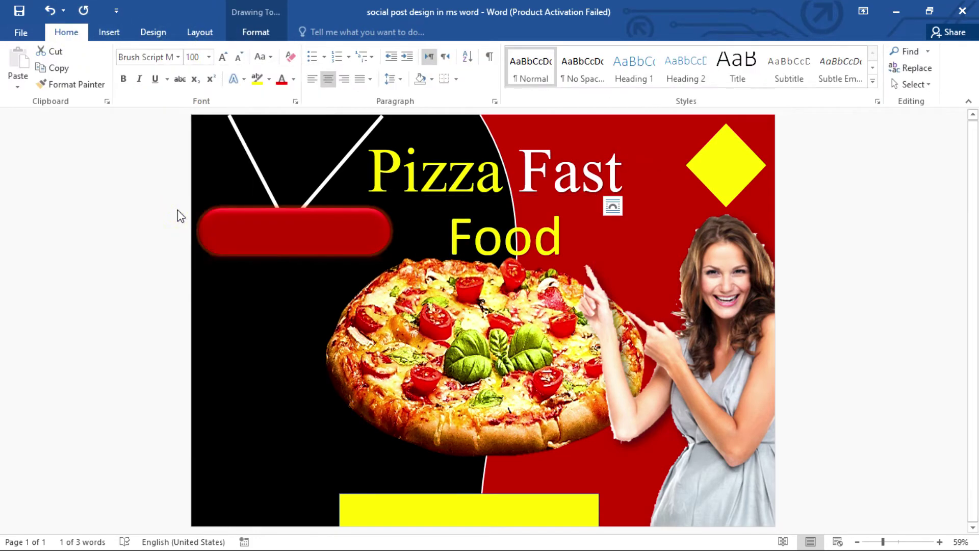
pyautogui.click(223, 56)
pyautogui.click(223, 56)
pyautogui.click(223, 57)
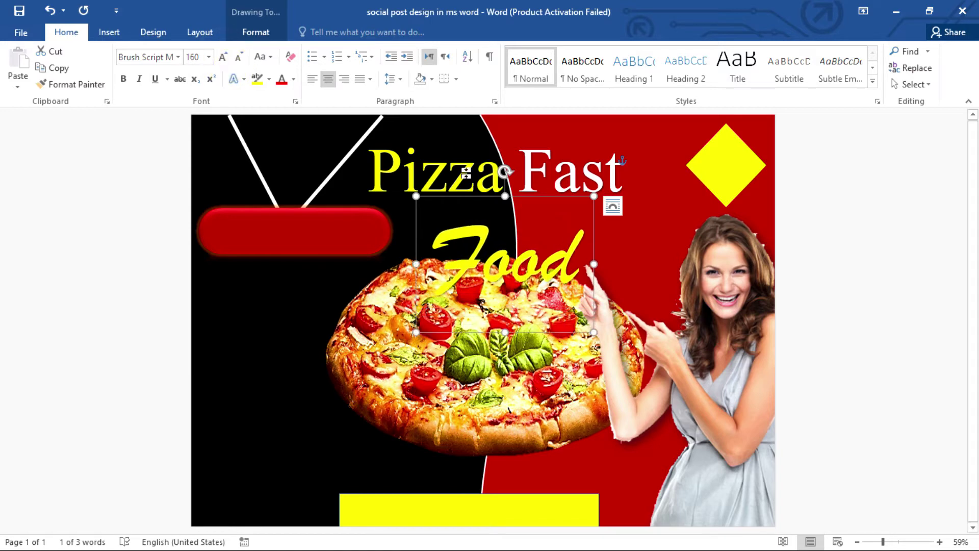
pyautogui.click(222, 56)
pyautogui.click(222, 56)
pyautogui.click(223, 56)
pyautogui.click(826, 276)
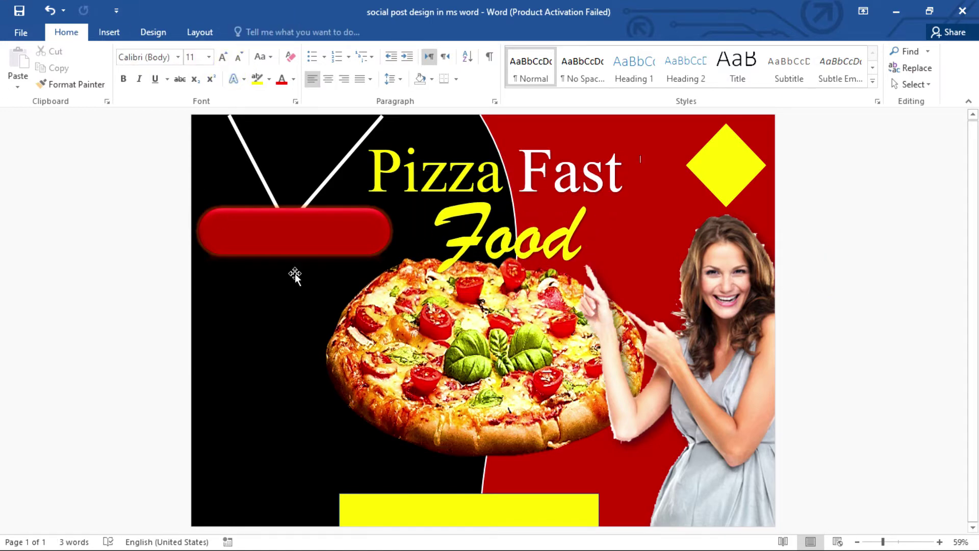
# Duplicate the pizza picture, shrink the copy to a small size, and place it on the red area beside "Food"
pyautogui.click(438, 325)
pyautogui.moveTo(438, 325); pyautogui.dragTo(356, 297)
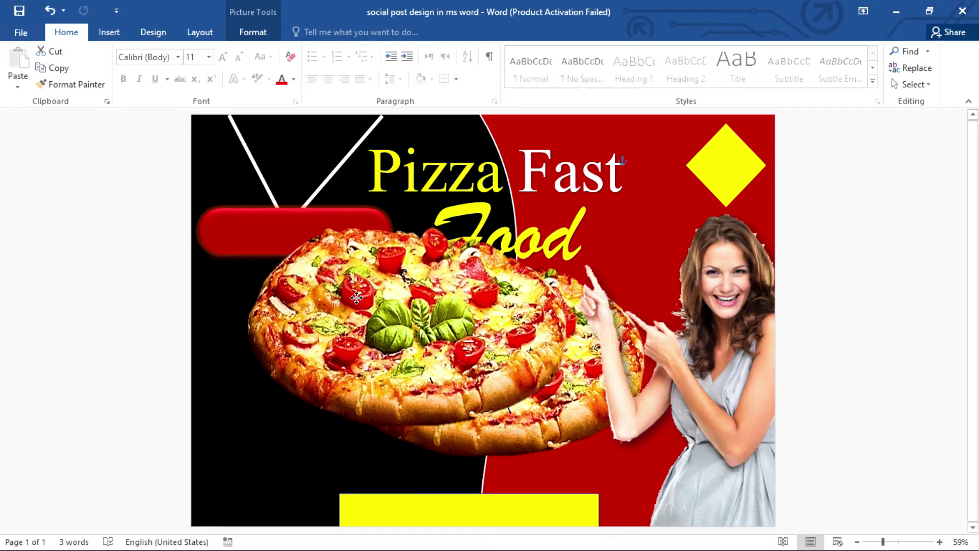
pyautogui.moveTo(573, 439); pyautogui.dragTo(328, 278)
pyautogui.moveTo(319, 231); pyautogui.dragTo(664, 213)
pyautogui.click(846, 258)
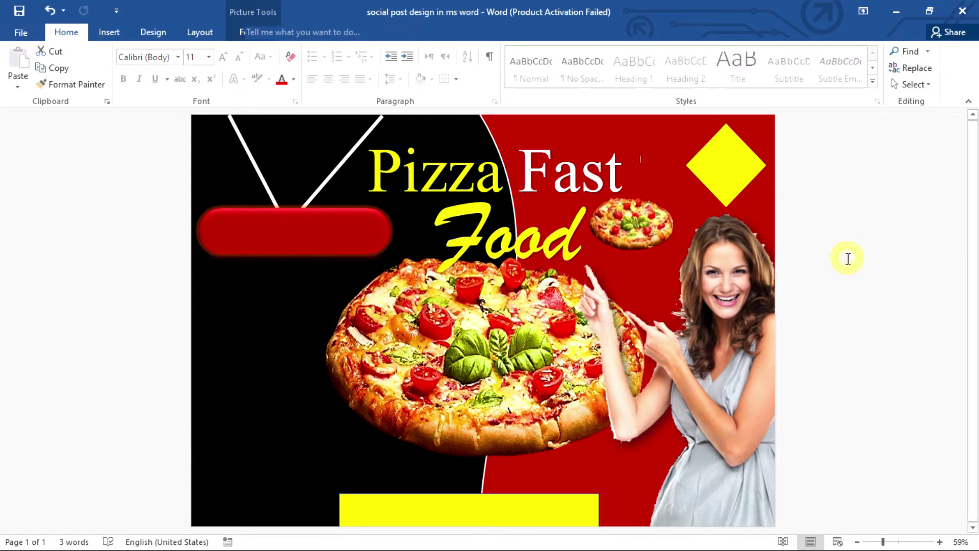
pyautogui.click(625, 228)
pyautogui.click(813, 317)
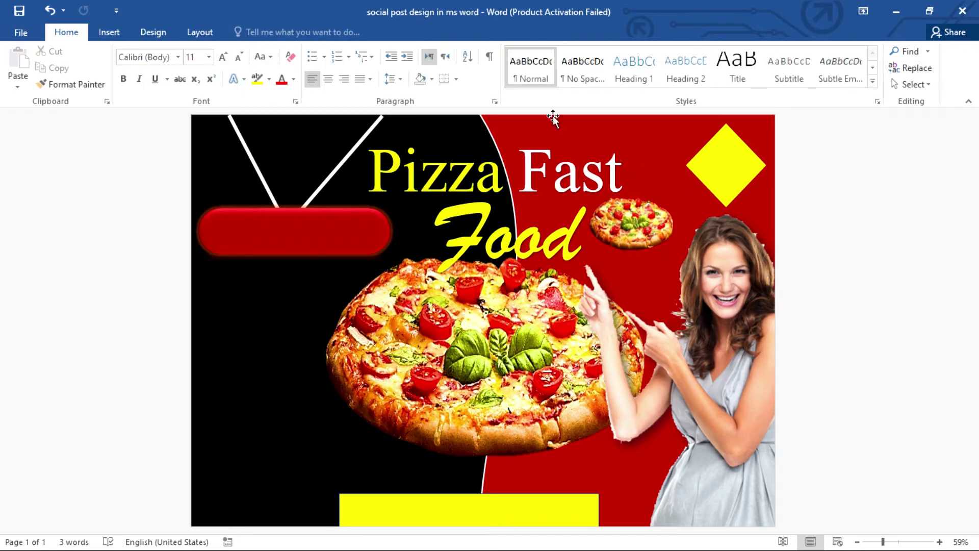
# Insert a black WordArt reading "LOGO" beside the yellow diamond
pyautogui.click(109, 32)
pyautogui.click(729, 68)
pyautogui.click(716, 204)
pyautogui.click(716, 206)
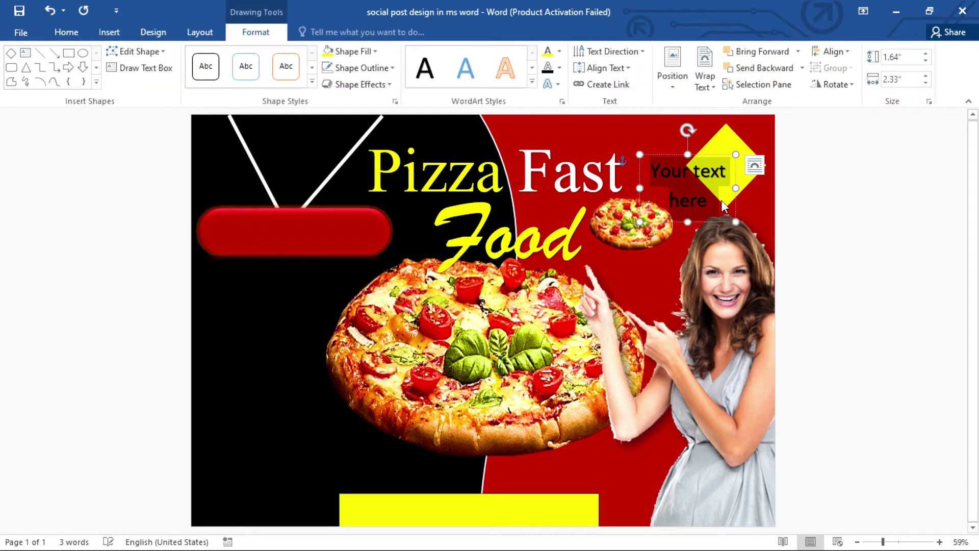
pyautogui.write('LOGO')
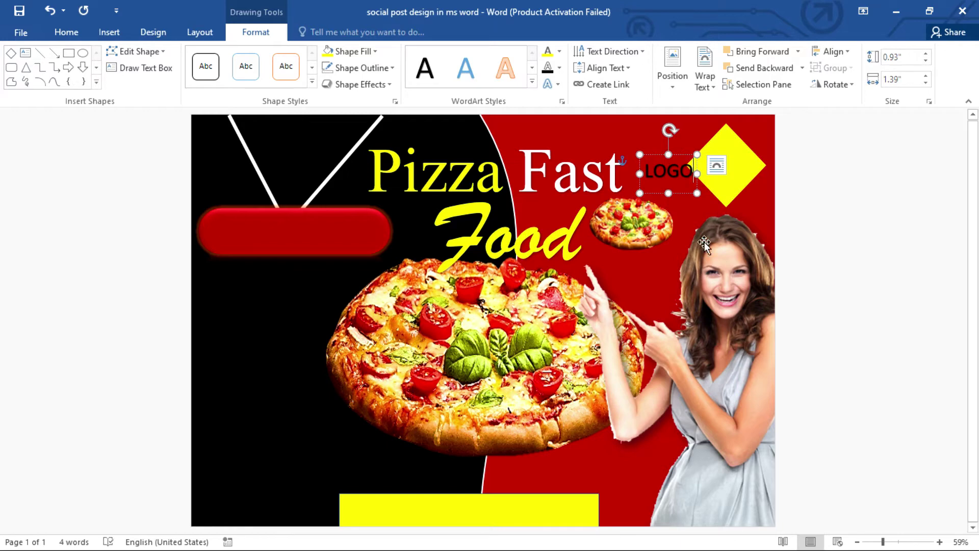
# Move the "LOGO" text onto the yellow diamond, enlarge it to 48 pt, and center it there
pyautogui.moveTo(679, 193); pyautogui.dragTo(735, 186)
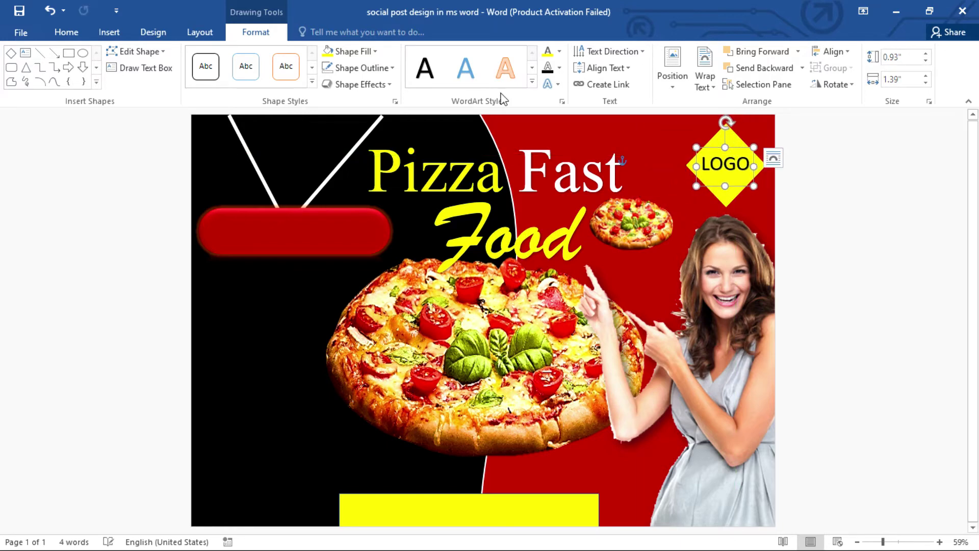
pyautogui.click(66, 32)
pyautogui.click(223, 56)
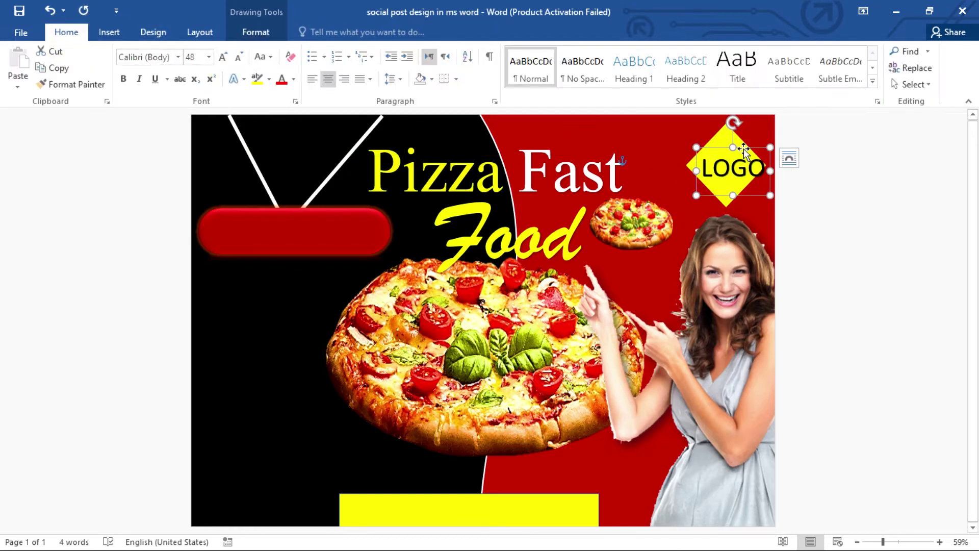
pyautogui.moveTo(744, 148); pyautogui.dragTo(738, 146)
pyautogui.click(866, 248)
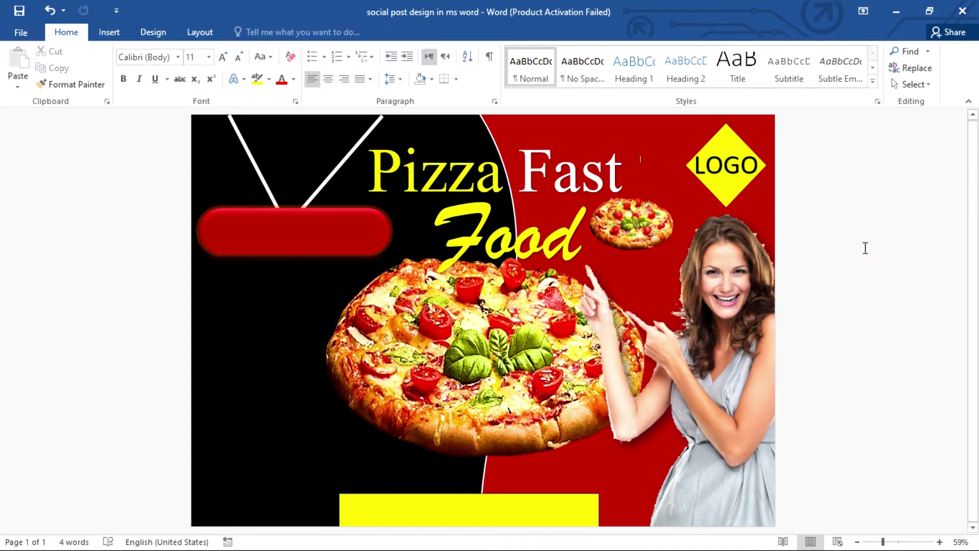
# Insert another WordArt on the black area below the red rounded rectangle and fill its text white
pyautogui.click(107, 34)
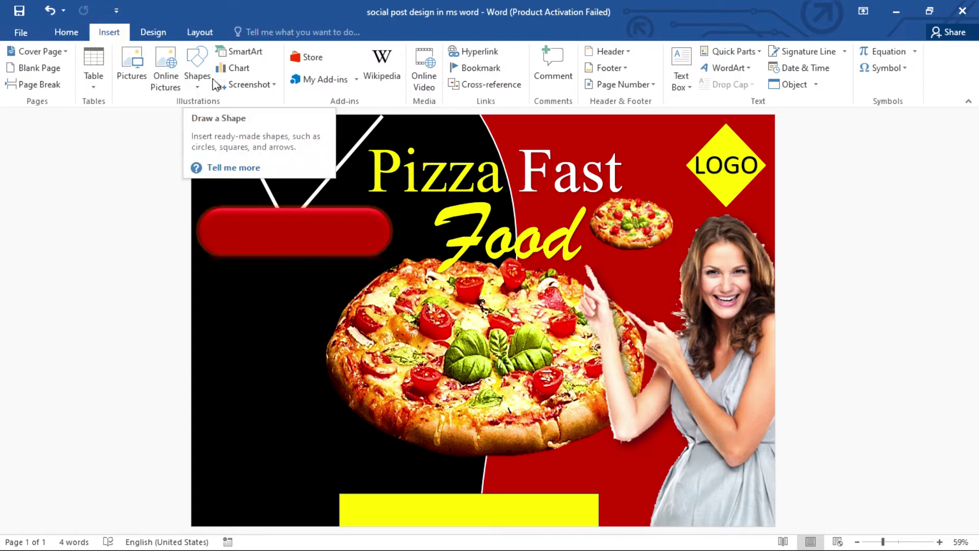
pyautogui.click(728, 68)
pyautogui.click(721, 98)
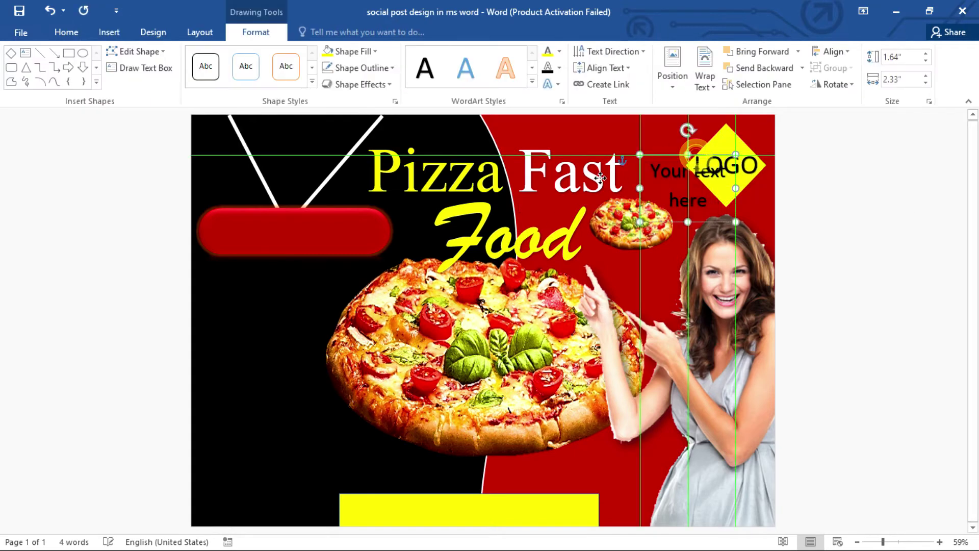
pyautogui.moveTo(677, 162); pyautogui.dragTo(242, 294)
pyautogui.click(559, 51)
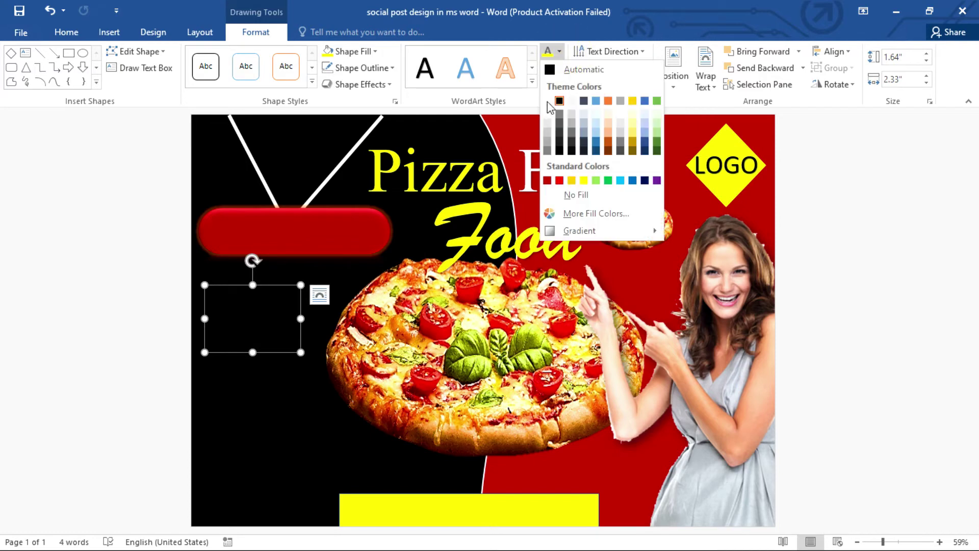
pyautogui.click(576, 193)
# Replace the white WordArt's placeholder text with "BIG"
pyautogui.moveTo(293, 334); pyautogui.dragTo(214, 301)
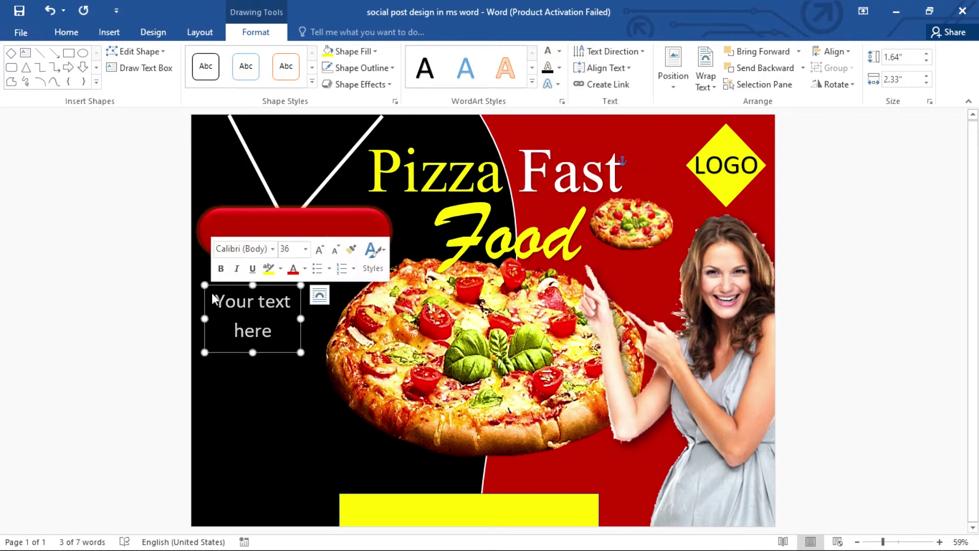
pyautogui.write('b')
pyautogui.press('BackSpace')
pyautogui.write('B')
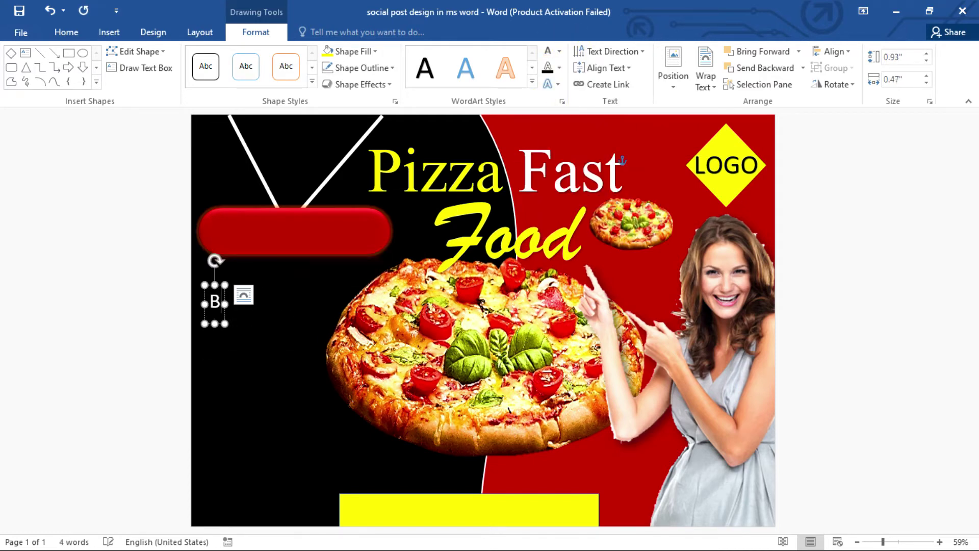
pyautogui.write('IG')
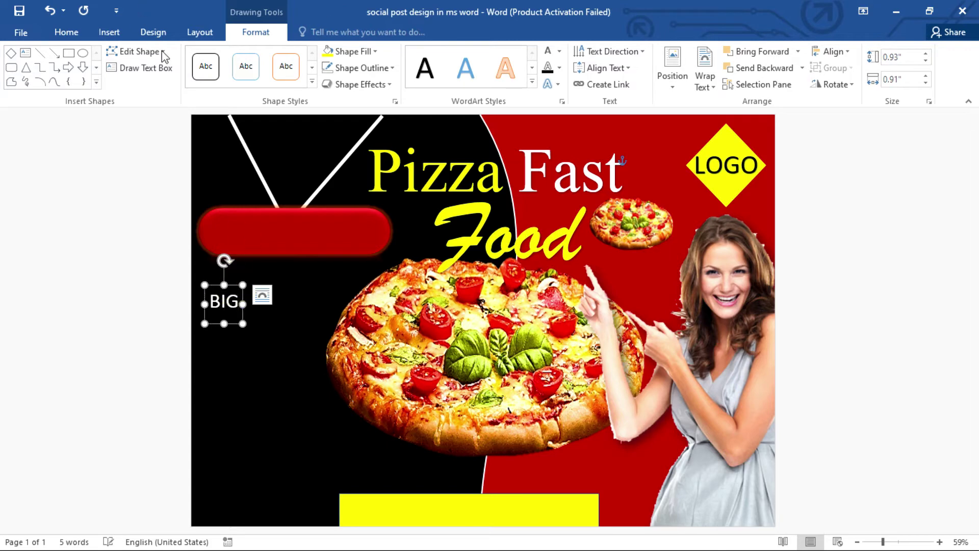
# Set "BIG" in Arial Black at 100 pt and widen its box to fit one line
pyautogui.click(66, 32)
pyautogui.click(223, 57)
pyautogui.click(224, 57)
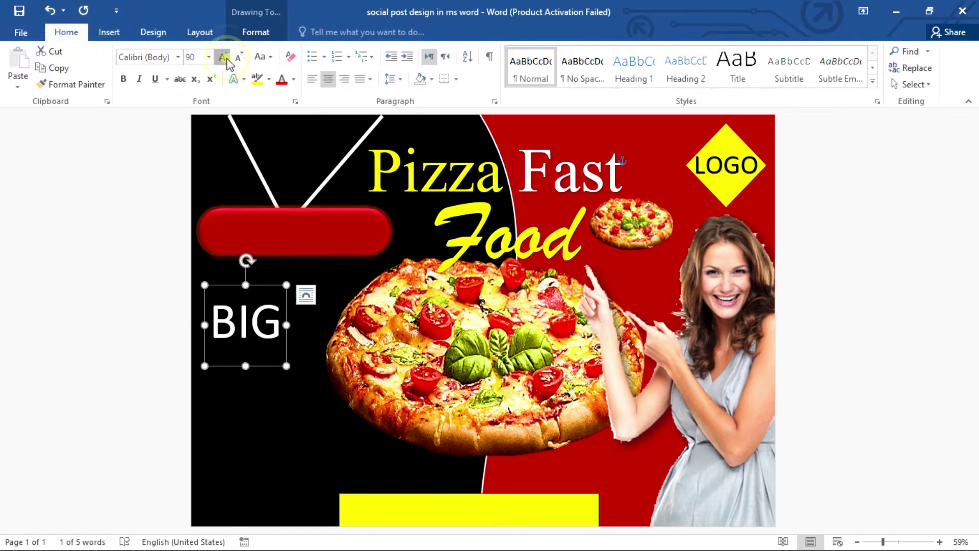
pyautogui.click(224, 58)
pyautogui.click(178, 57)
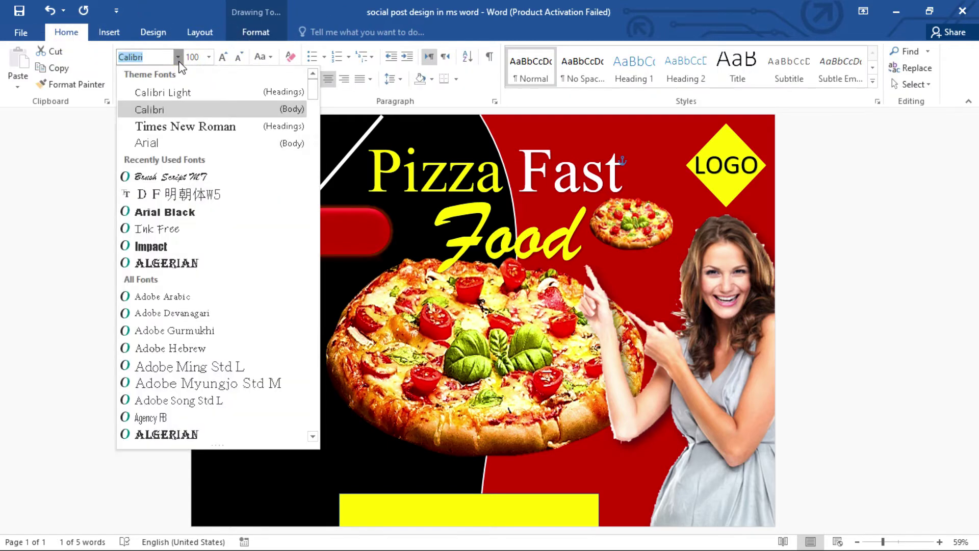
pyautogui.click(158, 212)
pyautogui.moveTo(329, 374); pyautogui.dragTo(383, 362)
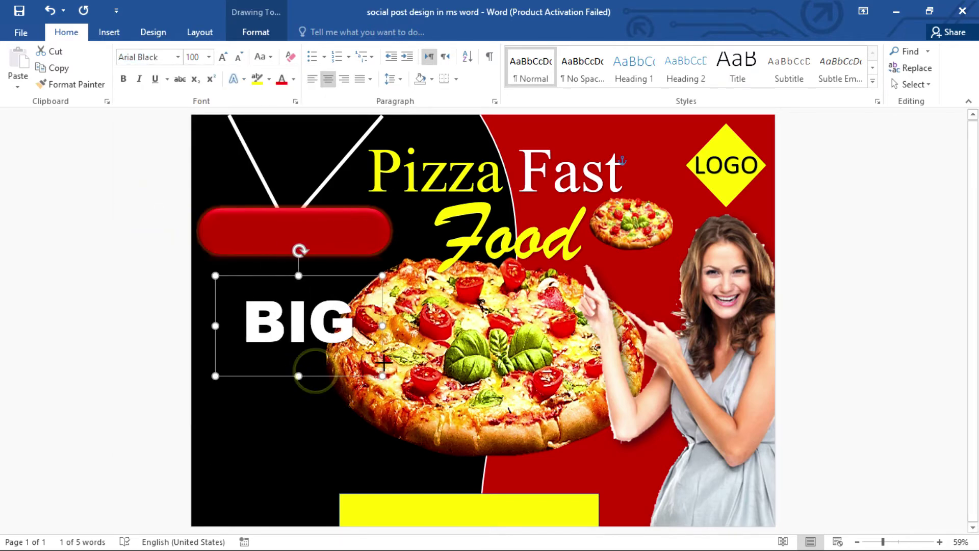
# Duplicate the "BIG" WordArt directly below the original and change the copy's text to "Sale"
pyautogui.moveTo(332, 275); pyautogui.dragTo(196, 372)
pyautogui.press('Delete')
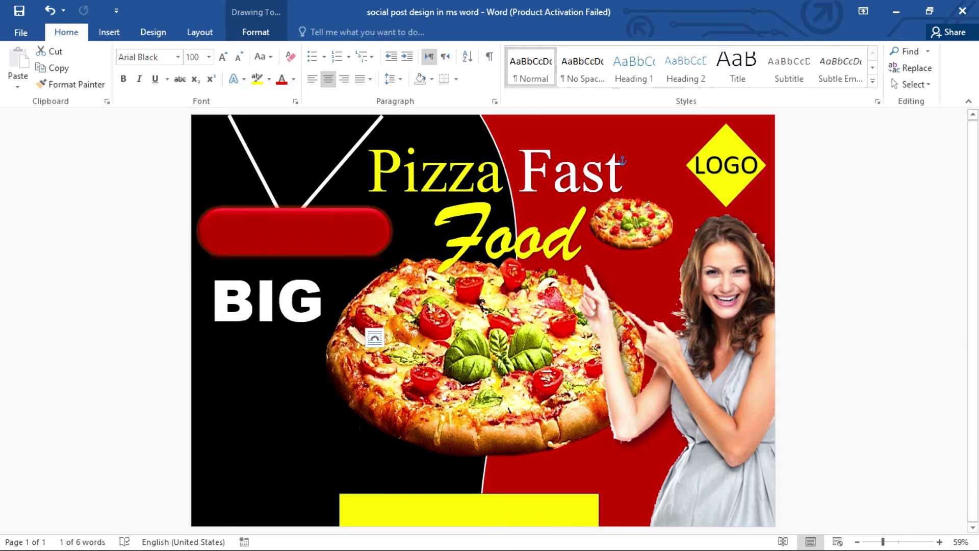
pyautogui.hotkey('ctrl', 'z')
pyautogui.press('BackSpace')
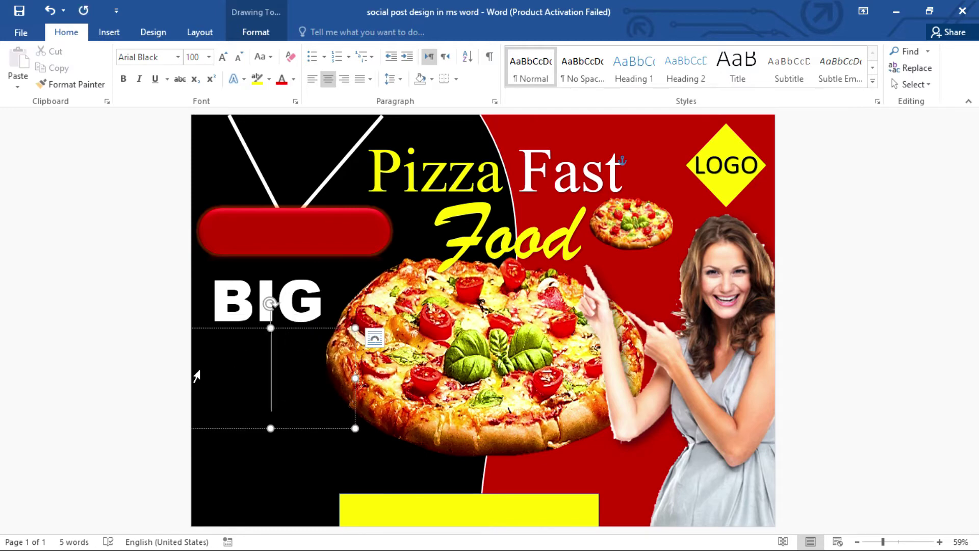
pyautogui.write('Sale')
pyautogui.click(295, 329)
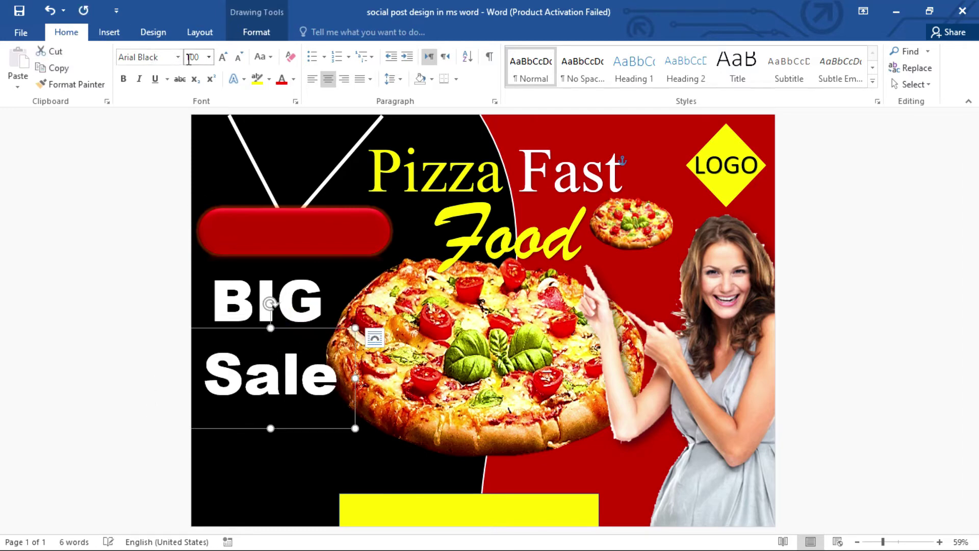
# Set the "Sale" text in Brush Script MT and enlarge it to 170 pt
pyautogui.click(177, 57)
pyautogui.click(201, 219)
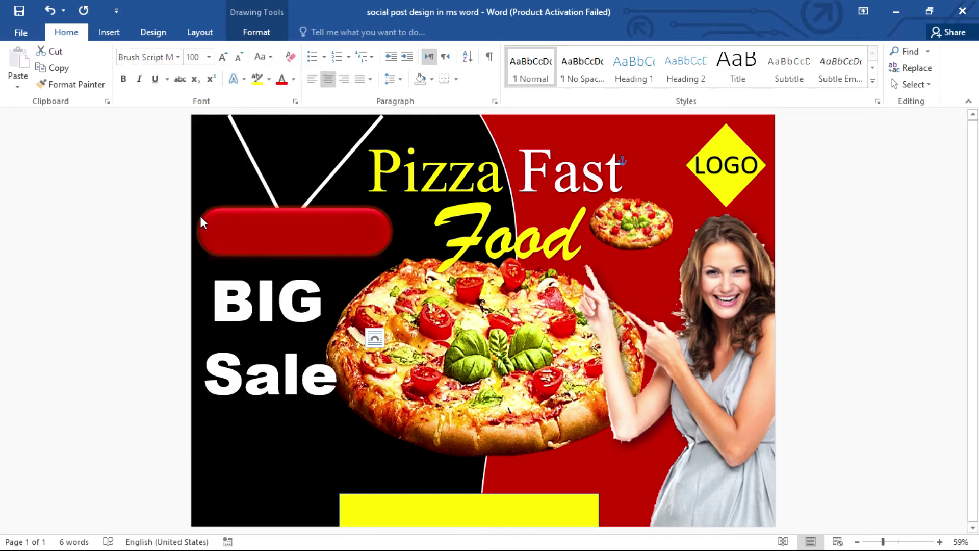
pyautogui.click(224, 58)
pyautogui.click(224, 58)
pyautogui.click(223, 59)
pyautogui.click(224, 58)
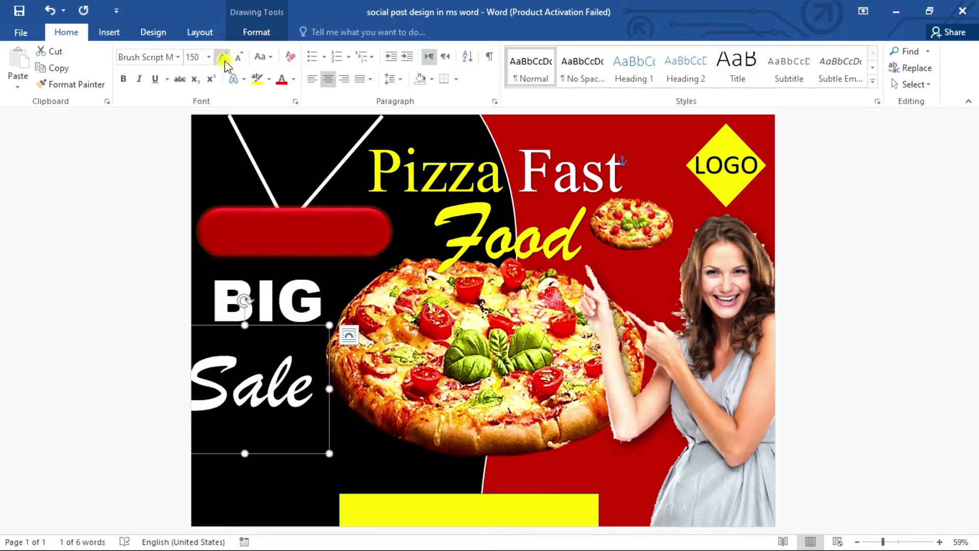
pyautogui.click(223, 58)
pyautogui.click(224, 58)
pyautogui.click(223, 58)
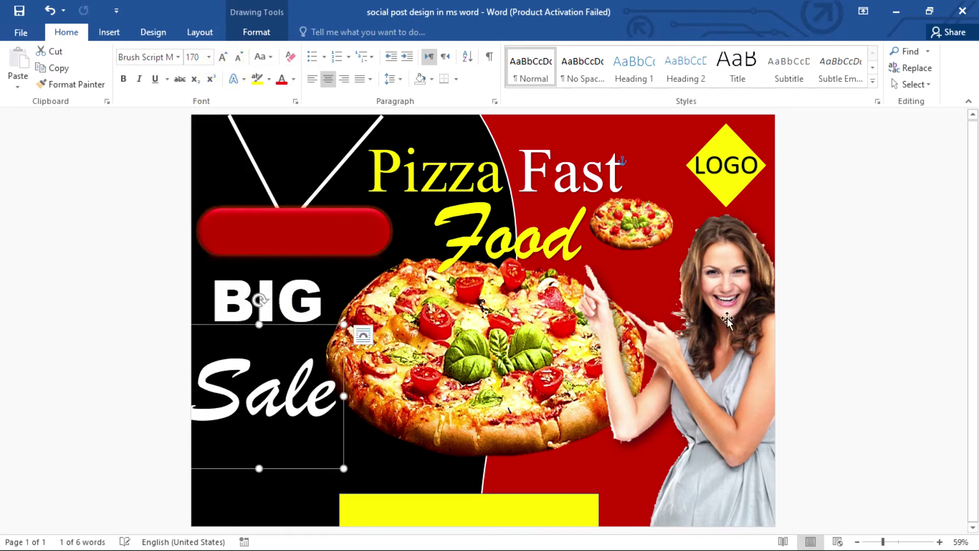
pyautogui.click(173, 153)
# Draw a thin rectangle about 0.3" high and 3.23" wide between "BIG" and "Sale" and fill it red
pyautogui.click(105, 32)
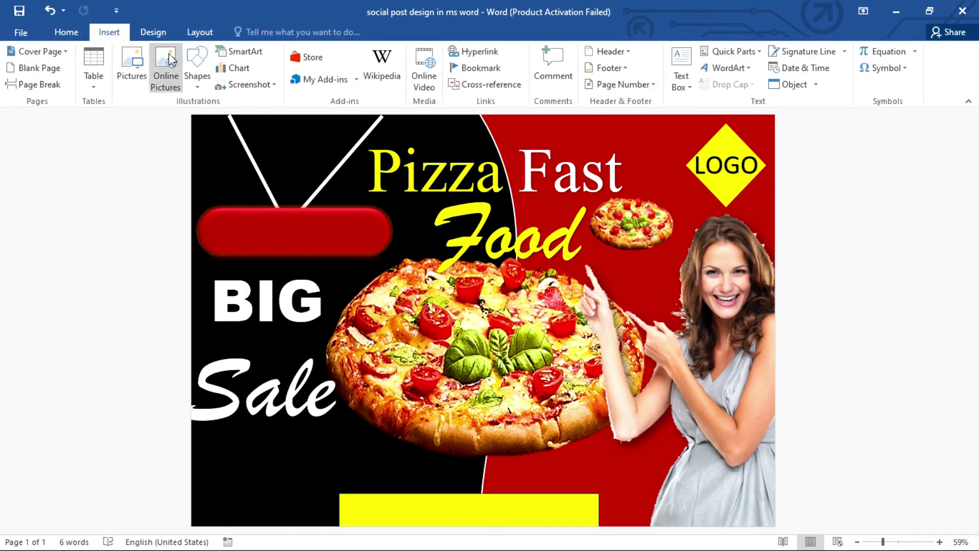
pyautogui.click(199, 89)
pyautogui.click(234, 117)
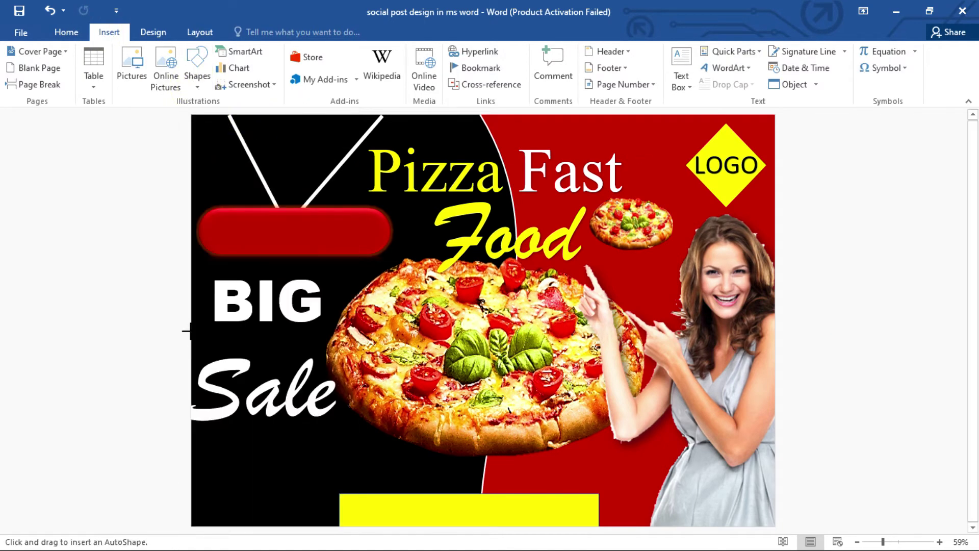
pyautogui.moveTo(189, 331); pyautogui.dragTo(276, 339)
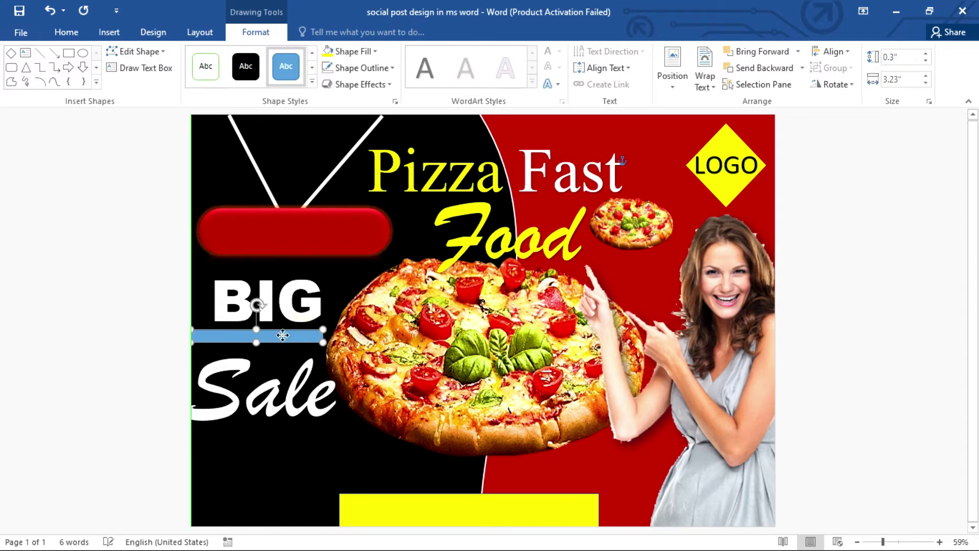
pyautogui.click(363, 52)
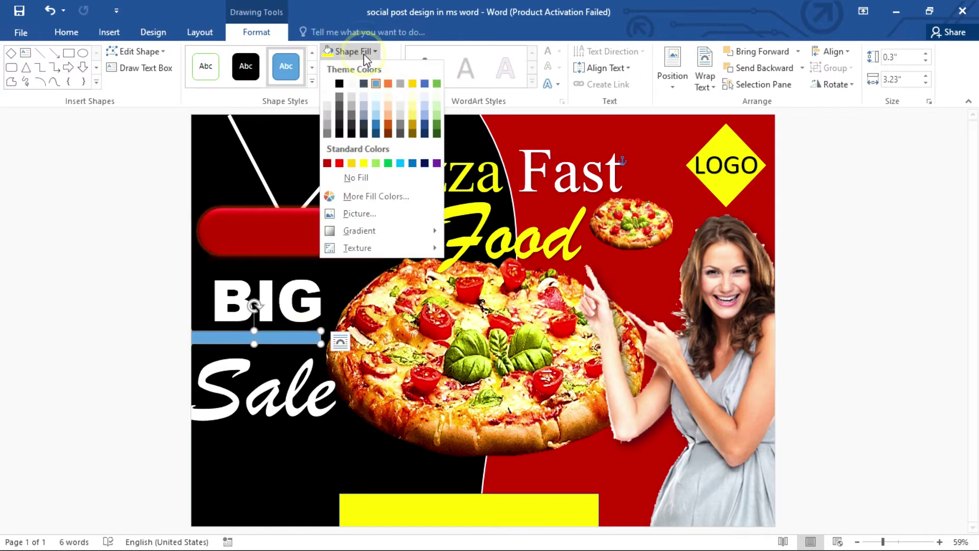
pyautogui.click(339, 163)
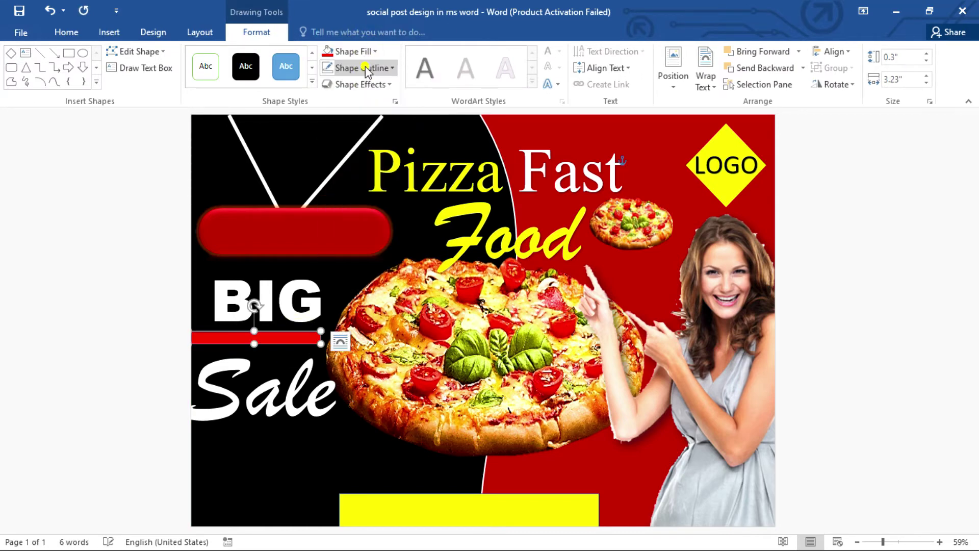
# Remove the outline from the red bar between "BIG" and "Sale"
pyautogui.click(362, 67)
pyautogui.click(365, 194)
pyautogui.click(833, 306)
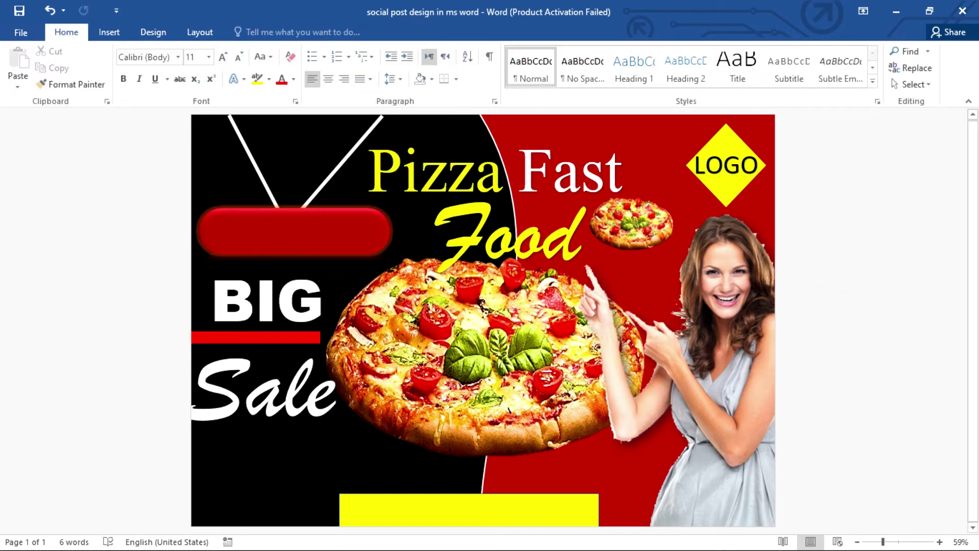
# Draw a block arc in the page's lower-left corner, rotate it clockwise and enlarge it to about 3.6" by 3.77"
pyautogui.click(117, 32)
pyautogui.click(198, 77)
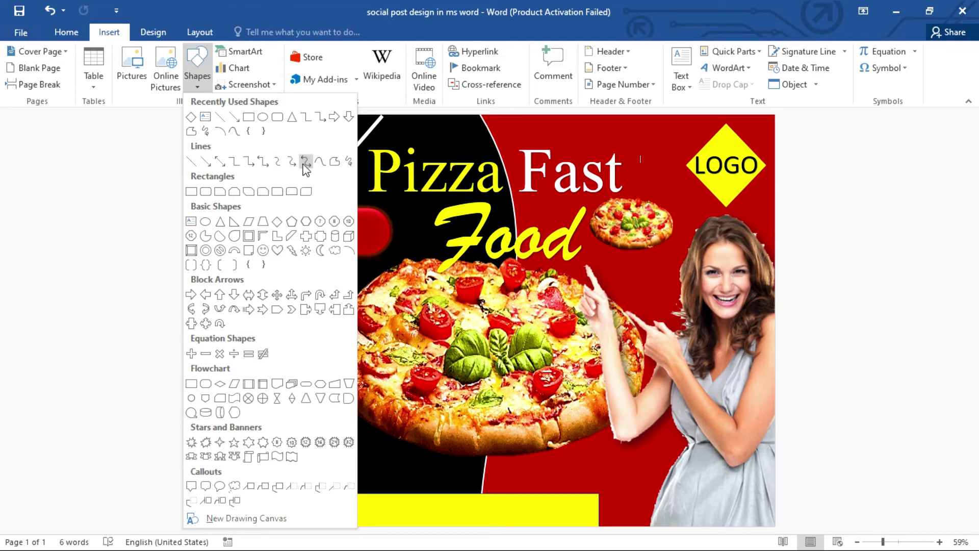
pyautogui.click(249, 251)
pyautogui.moveTo(242, 427)
pyautogui.mouseDown()
pyautogui.moveTo(280, 456)
pyautogui.moveTo(374, 489)
pyautogui.moveTo(346, 486)
pyautogui.moveTo(354, 493)
pyautogui.mouseUp()
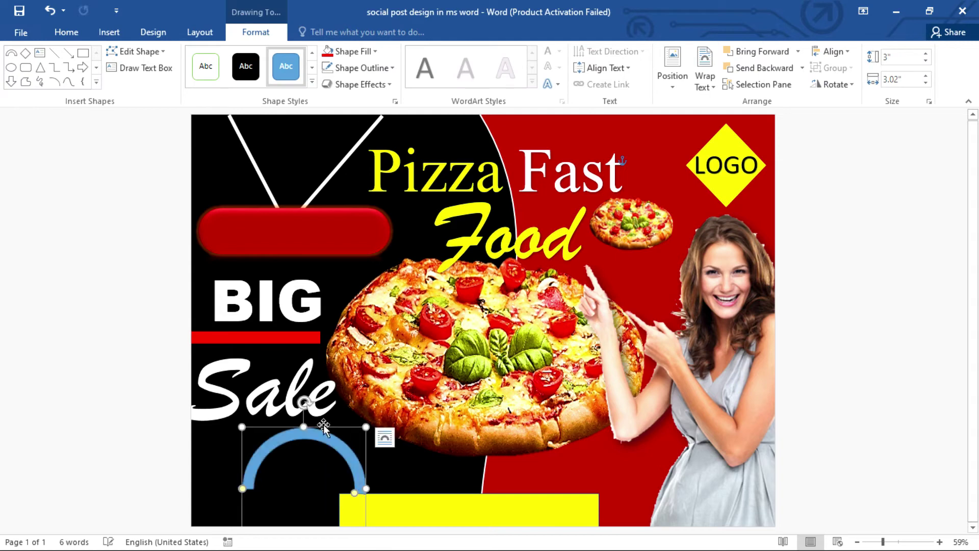
pyautogui.moveTo(324, 406); pyautogui.dragTo(353, 415)
pyautogui.moveTo(340, 449); pyautogui.dragTo(242, 453)
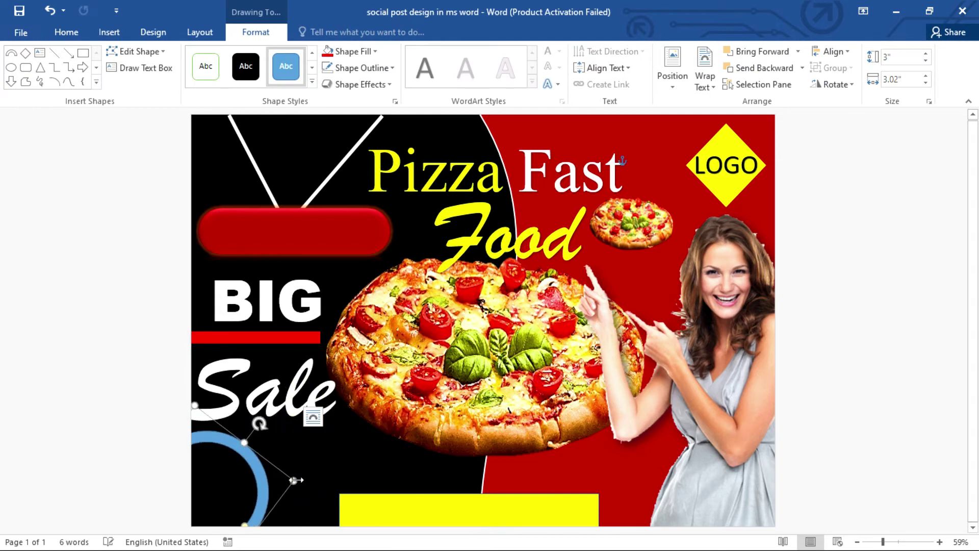
pyautogui.moveTo(297, 480)
pyautogui.mouseDown()
pyautogui.moveTo(328, 497)
pyautogui.moveTo(290, 498)
pyautogui.mouseUp()
# Fill the block arc yellow, shift it slightly past the page's left edge and add the largest gold glow
pyautogui.click(351, 52)
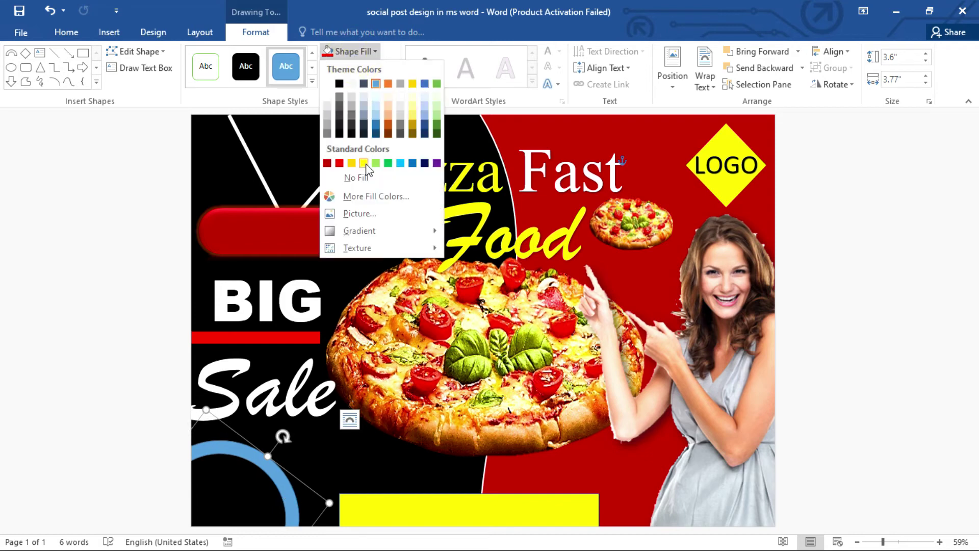
pyautogui.click(363, 163)
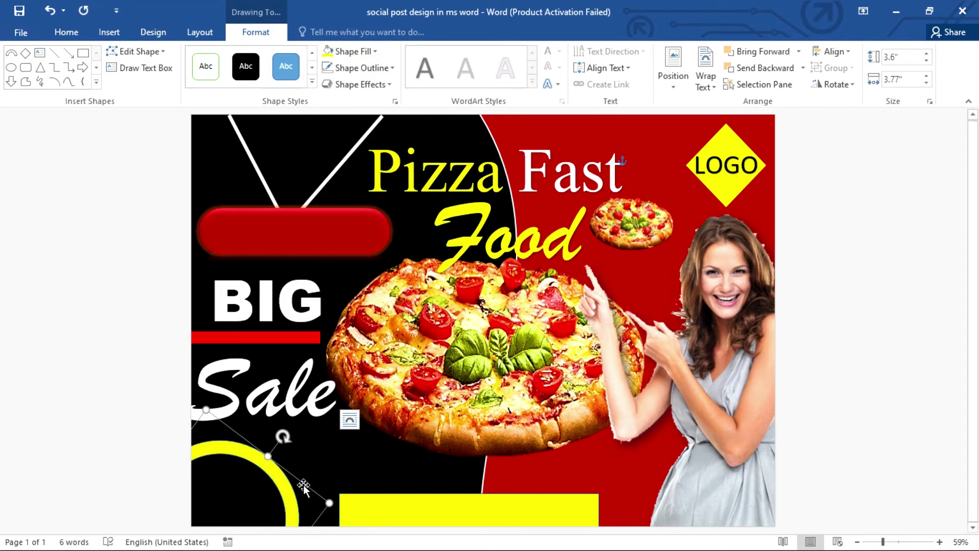
pyautogui.moveTo(304, 487); pyautogui.dragTo(289, 489)
pyautogui.click(357, 85)
pyautogui.moveTo(372, 209)
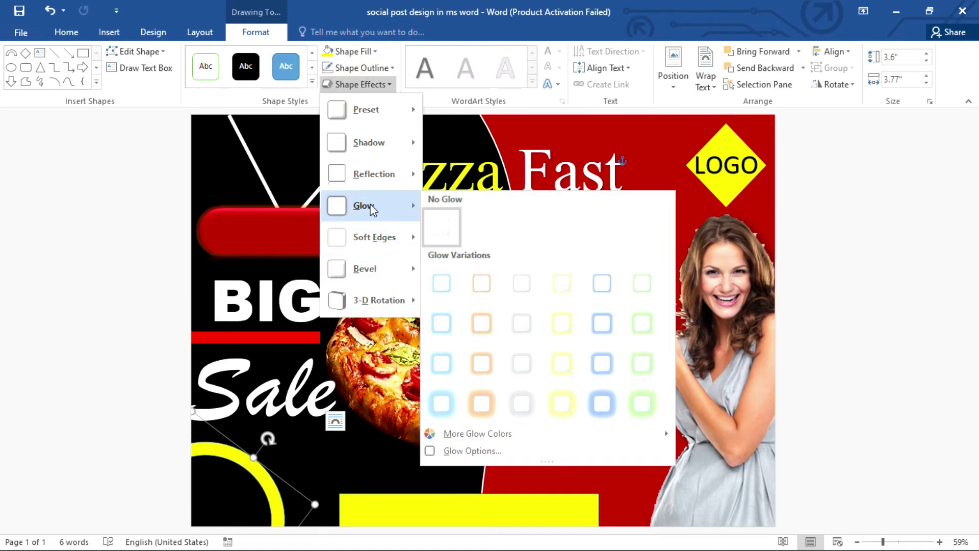
pyautogui.click(564, 403)
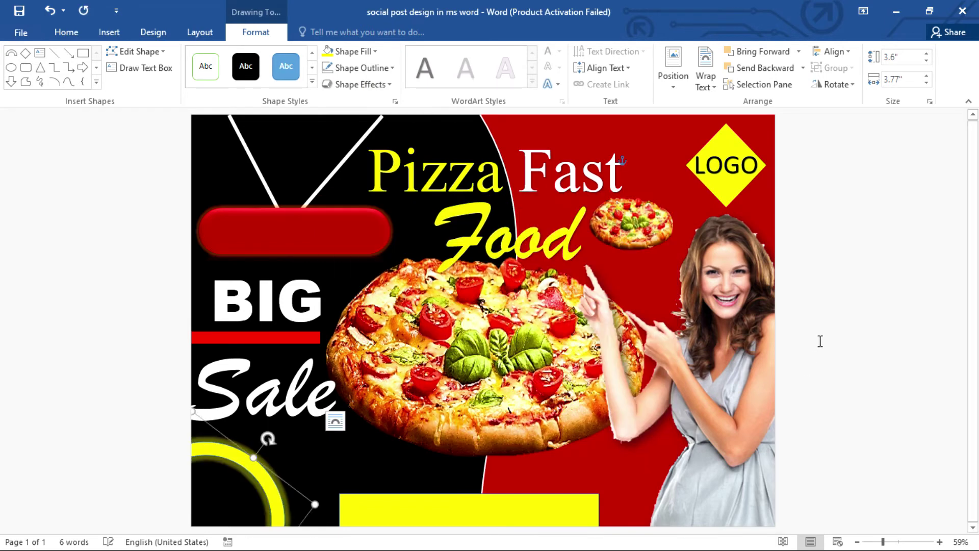
pyautogui.click(833, 333)
# Shrink the small pizza picture beside the word "Food" slightly
pyautogui.click(632, 223)
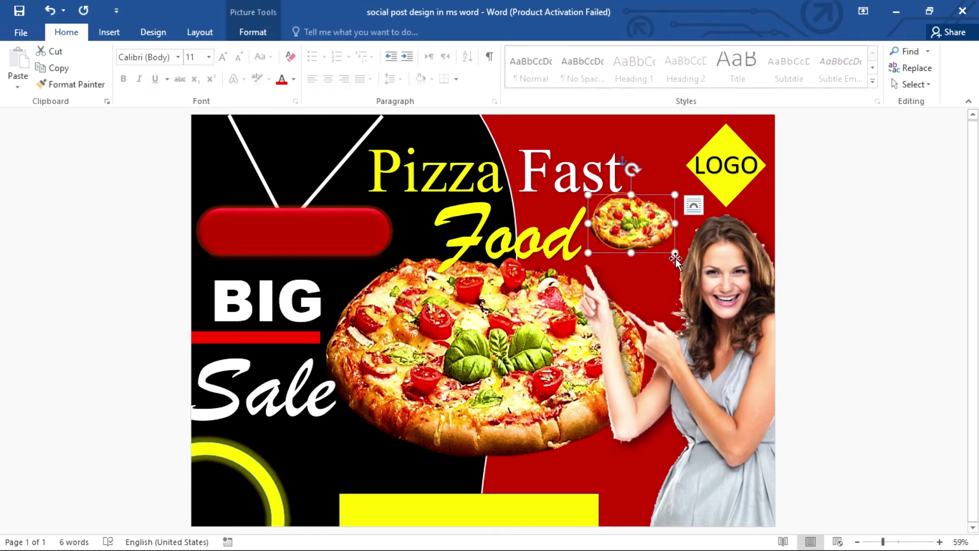
pyautogui.moveTo(672, 249); pyautogui.dragTo(660, 246)
pyautogui.click(808, 236)
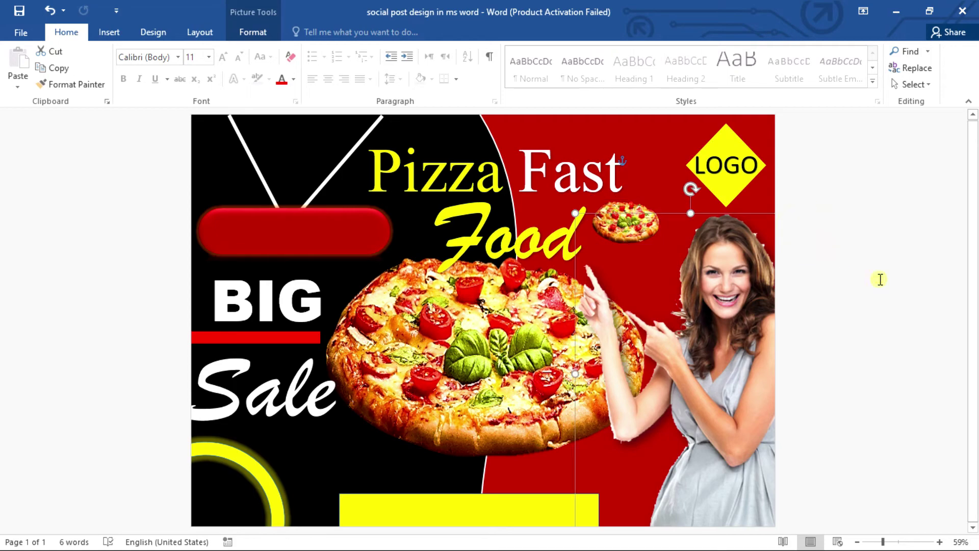
# Insert the social media icons picture "icons png" from the Desktop folder
pyautogui.click(110, 32)
pyautogui.click(134, 68)
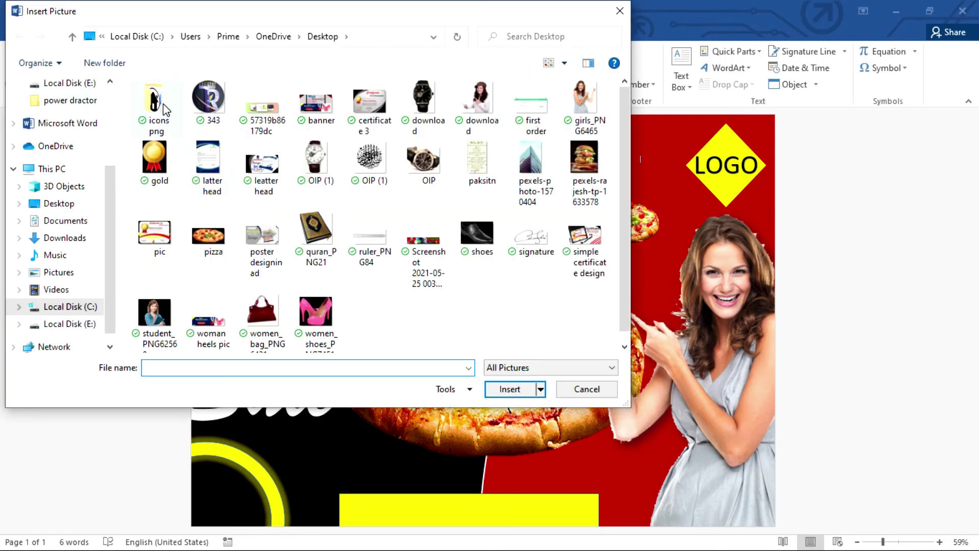
pyautogui.doubleClick(155, 99)
pyautogui.doubleClick(328, 136)
# Set the icons picture's text wrapping so it floats freely and place it at the left end of the yellow bar
pyautogui.click(670, 79)
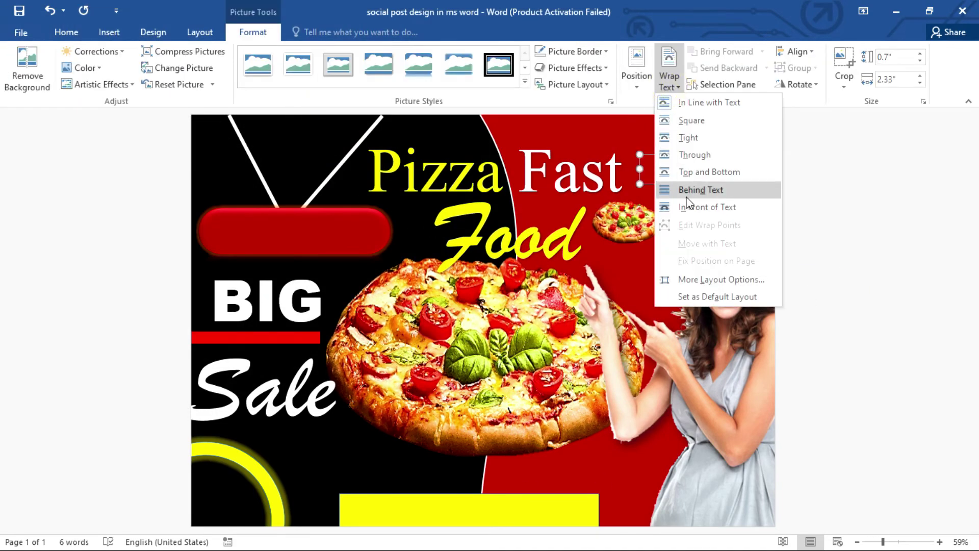
pyautogui.click(699, 191)
pyautogui.moveTo(702, 176); pyautogui.dragTo(583, 305)
pyautogui.moveTo(511, 403); pyautogui.dragTo(407, 506)
pyautogui.click(810, 418)
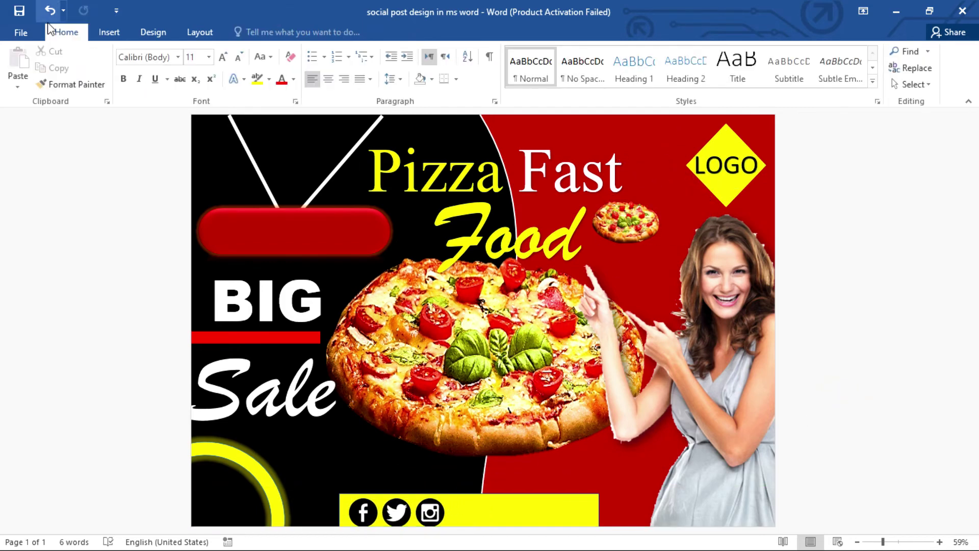
# Insert a plain black WordArt and replace its placeholder text with "30% Off"
pyautogui.click(109, 32)
pyautogui.click(728, 67)
pyautogui.click(591, 223)
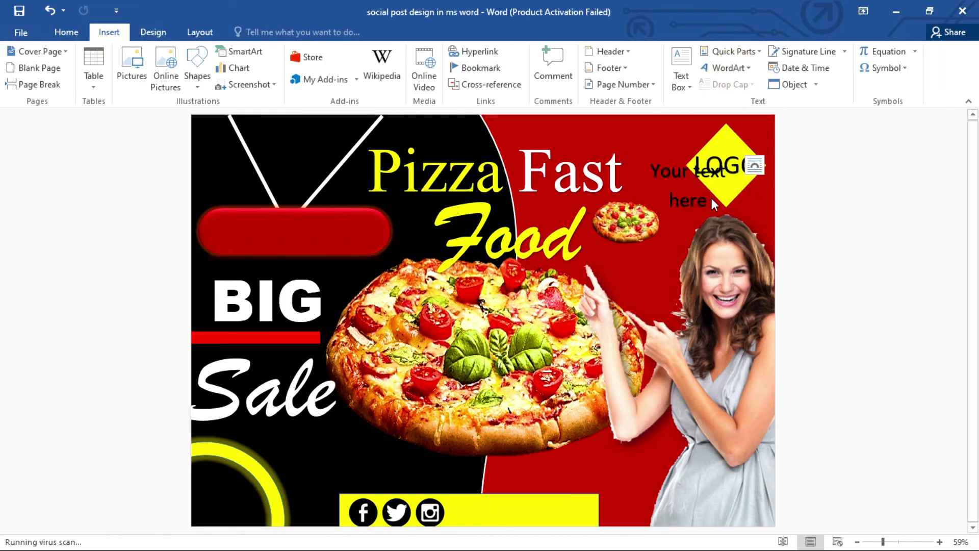
pyautogui.moveTo(711, 200); pyautogui.dragTo(639, 152)
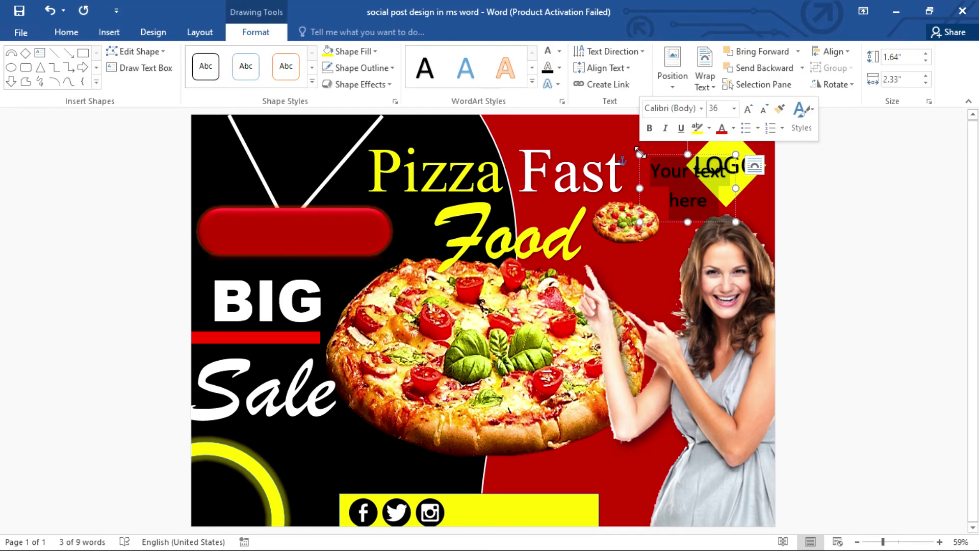
pyautogui.write('30% Off')
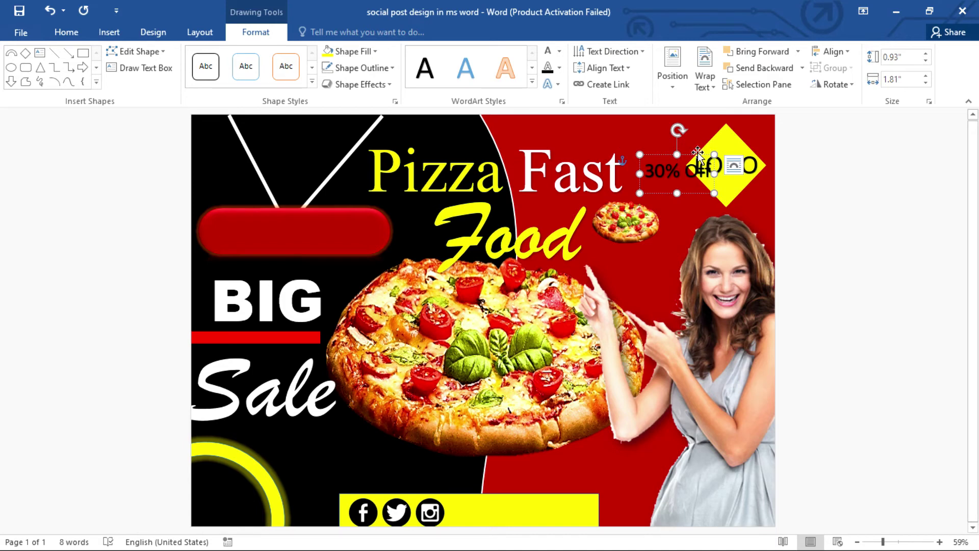
# Move the "30% Off" text onto the glowing red rounded rectangle and color it yellow
pyautogui.moveTo(698, 152); pyautogui.dragTo(309, 213)
pyautogui.click(559, 51)
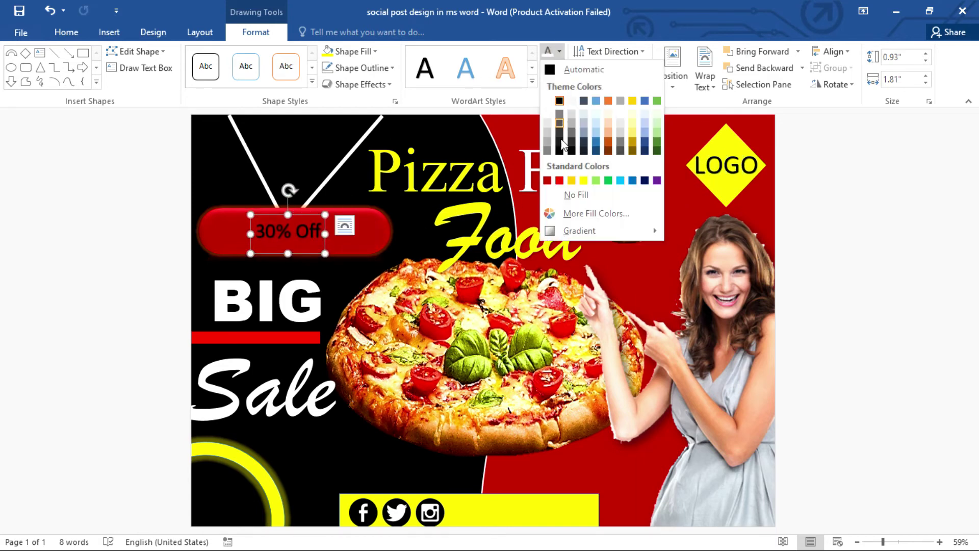
pyautogui.click(583, 183)
# Enlarge "30% Off" to 80 pt, widen its box to one line, recenter it on the rounded rectangle and set it in Arial
pyautogui.click(66, 32)
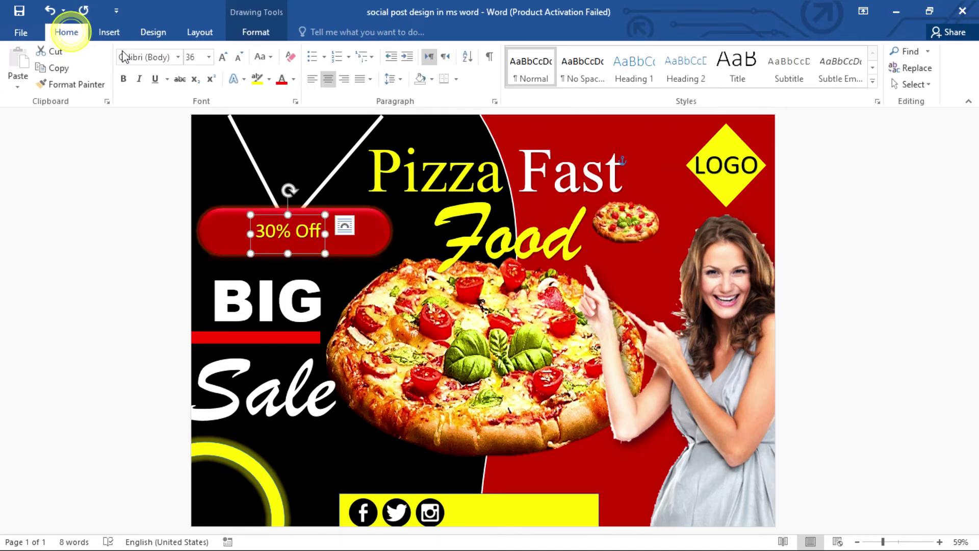
pyautogui.click(223, 57)
pyautogui.moveTo(347, 283); pyautogui.dragTo(447, 283)
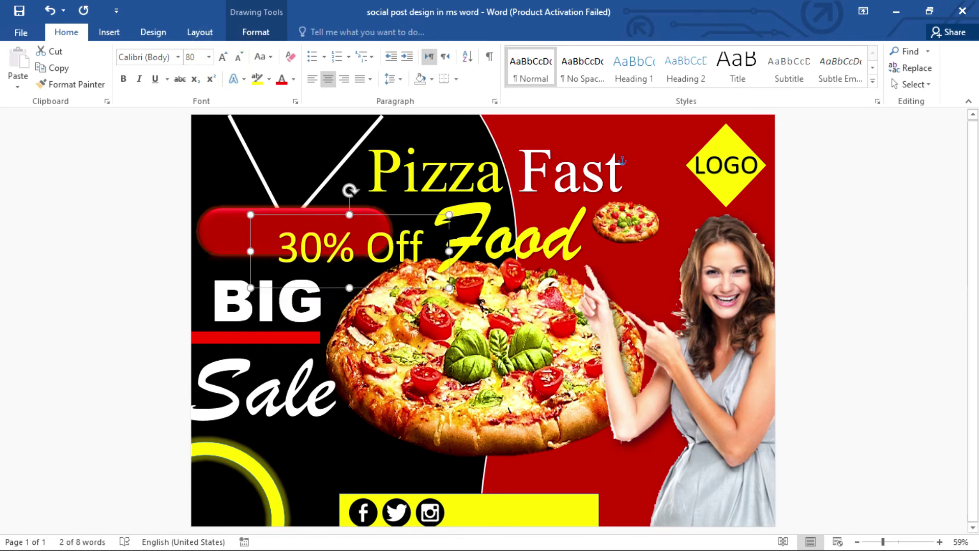
pyautogui.moveTo(414, 213); pyautogui.dragTo(349, 203)
pyautogui.click(177, 58)
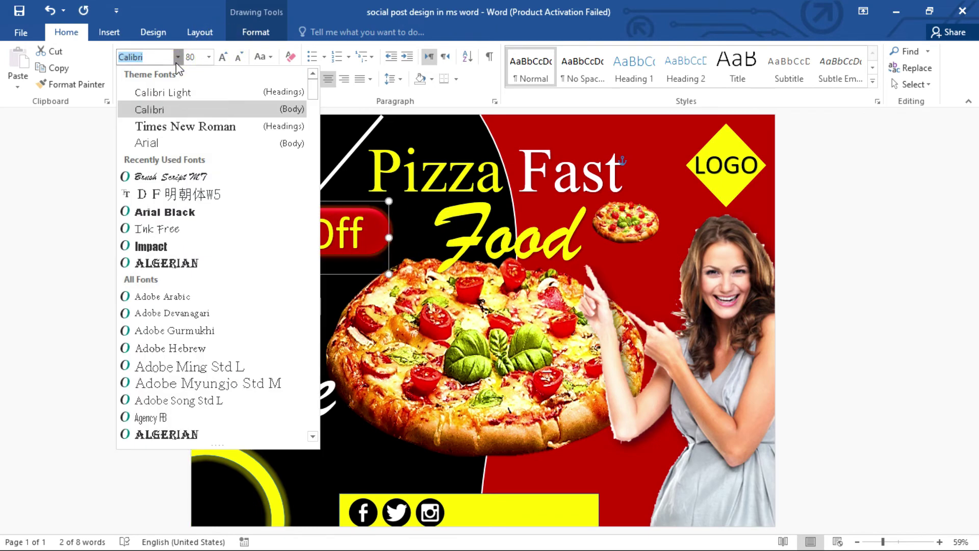
pyautogui.click(135, 144)
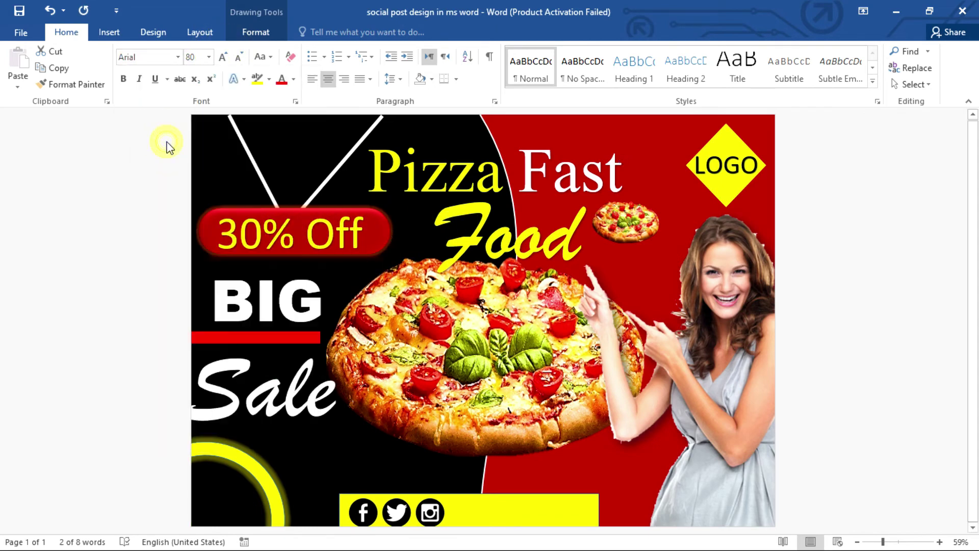
pyautogui.click(819, 248)
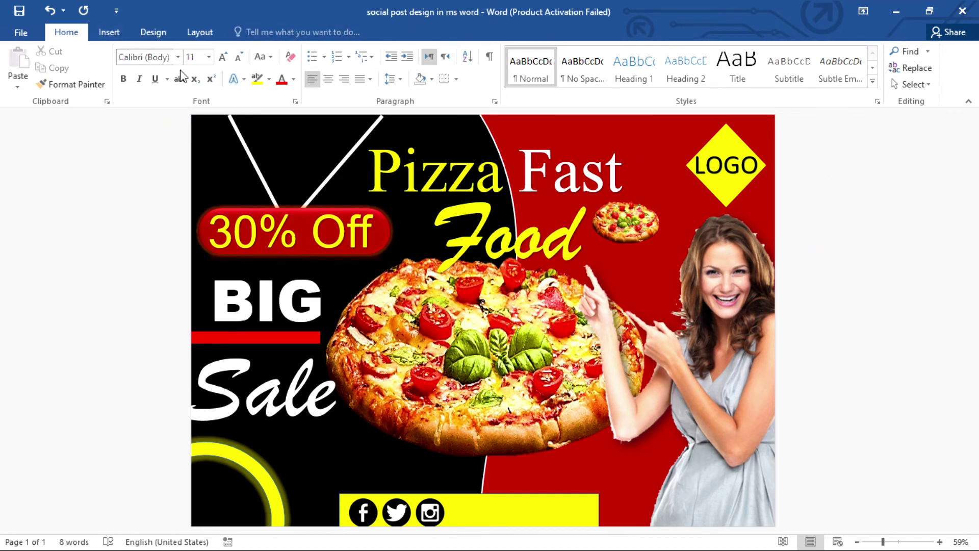
pyautogui.click(108, 31)
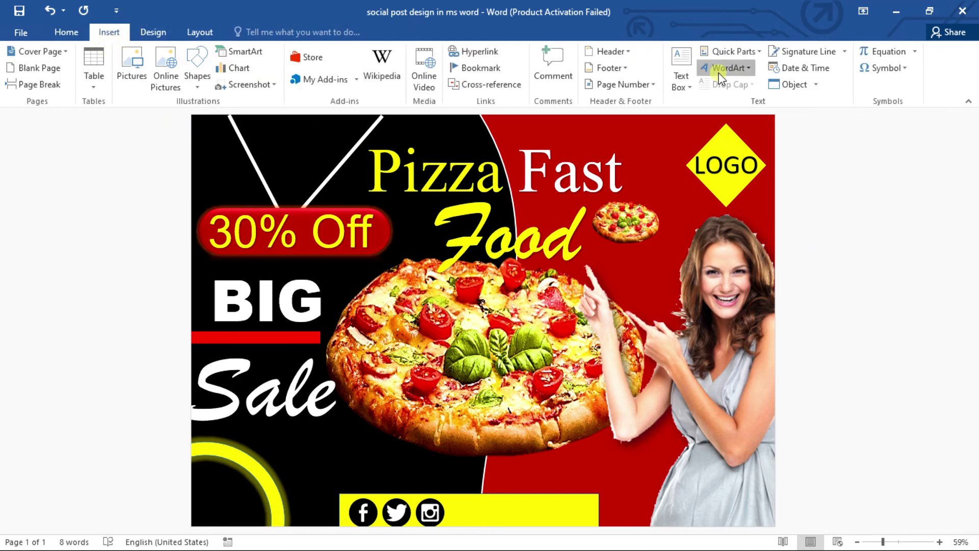
pyautogui.click(728, 68)
pyautogui.click(703, 170)
pyautogui.moveTo(703, 169)
pyautogui.mouseDown()
pyautogui.moveTo(606, 359)
pyautogui.moveTo(517, 482)
pyautogui.mouseUp()
pyautogui.hotkey('ctrl', 'v')
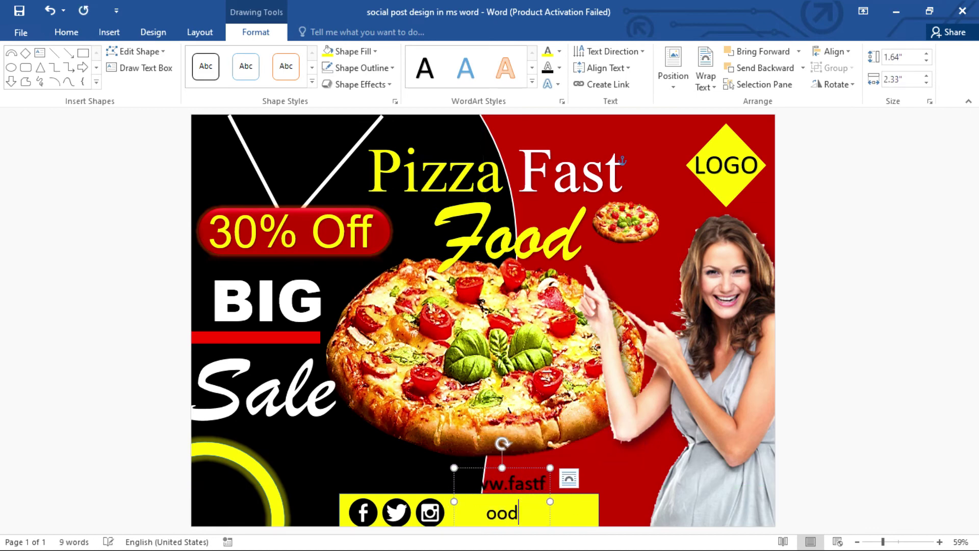
# Widen the web address box to fit one line, move it onto the yellow bar and trim its width to about 4.19"
pyautogui.moveTo(550, 503); pyautogui.dragTo(654, 487)
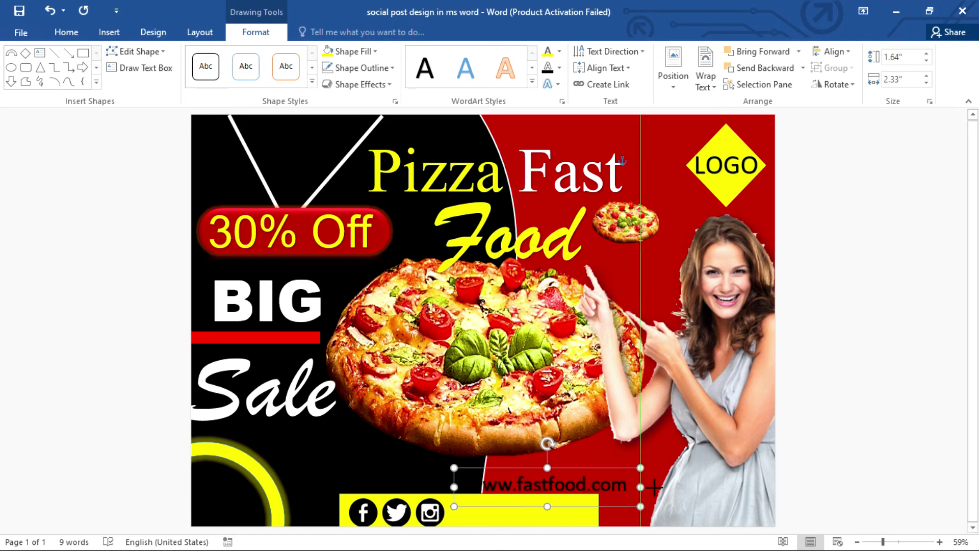
pyautogui.moveTo(593, 468); pyautogui.dragTo(550, 499)
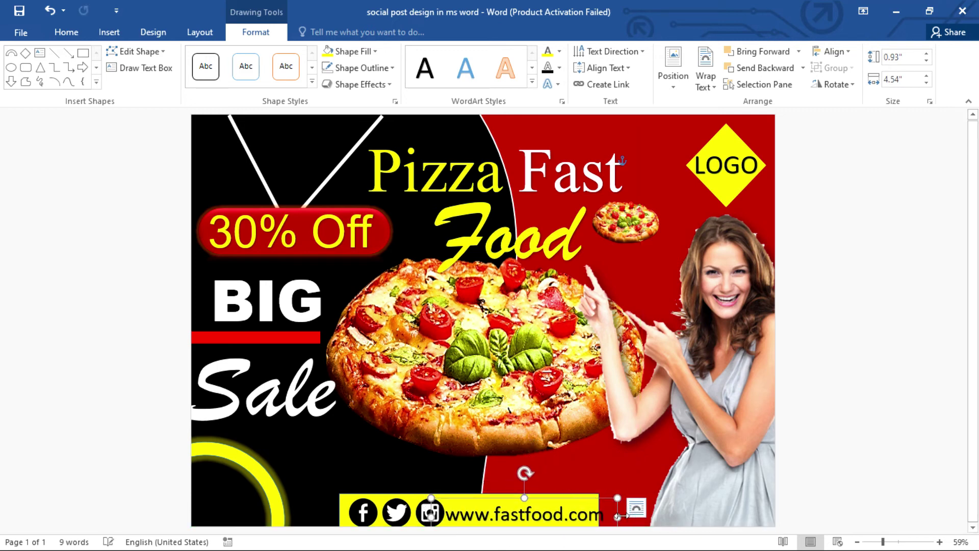
pyautogui.click(588, 494)
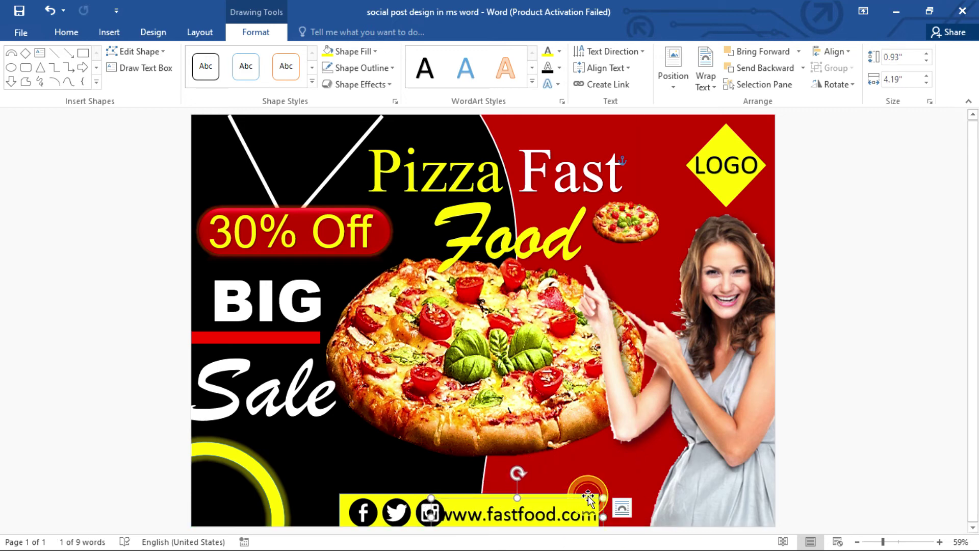
# Extend the yellow bar to the right and shift the web address clear of the Instagram icon
pyautogui.click(394, 495)
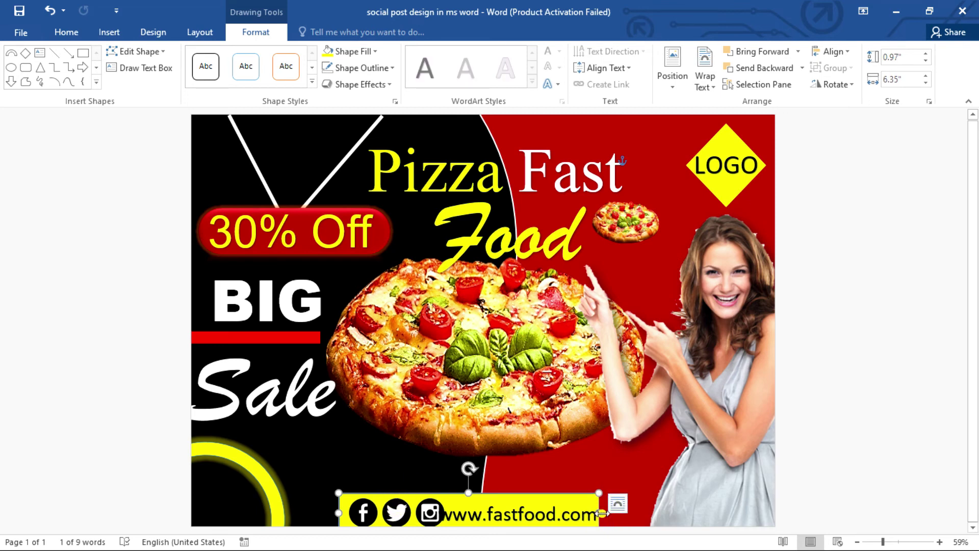
pyautogui.moveTo(603, 513); pyautogui.dragTo(586, 497)
pyautogui.click(573, 507)
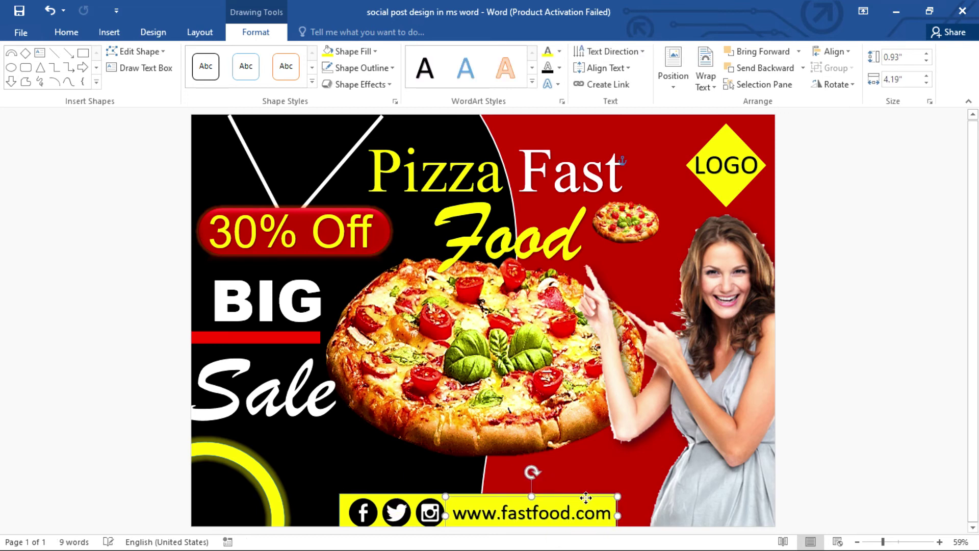
pyautogui.click(857, 432)
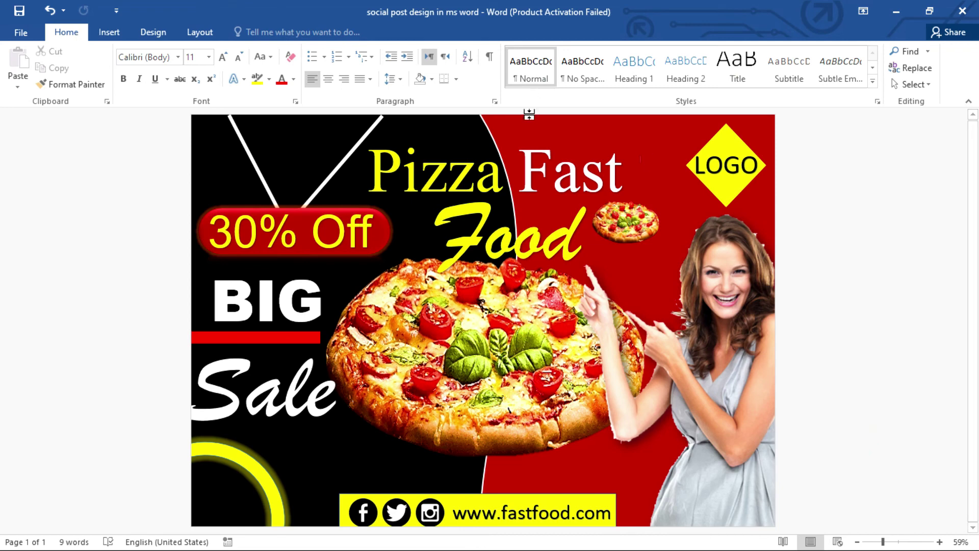
# Duplicate the small pizza picture and place a smaller copy above the word "Pizza" in the title
pyautogui.click(625, 219)
pyautogui.moveTo(626, 219); pyautogui.dragTo(447, 150)
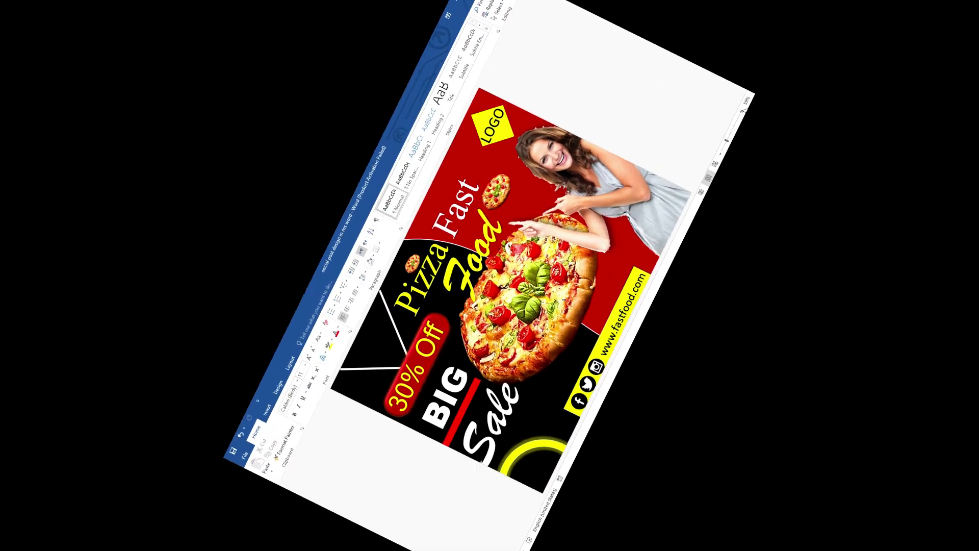
# Check the whole finished post design at 40% and 60% magnification
pyautogui.scroll(3, 947, 459)
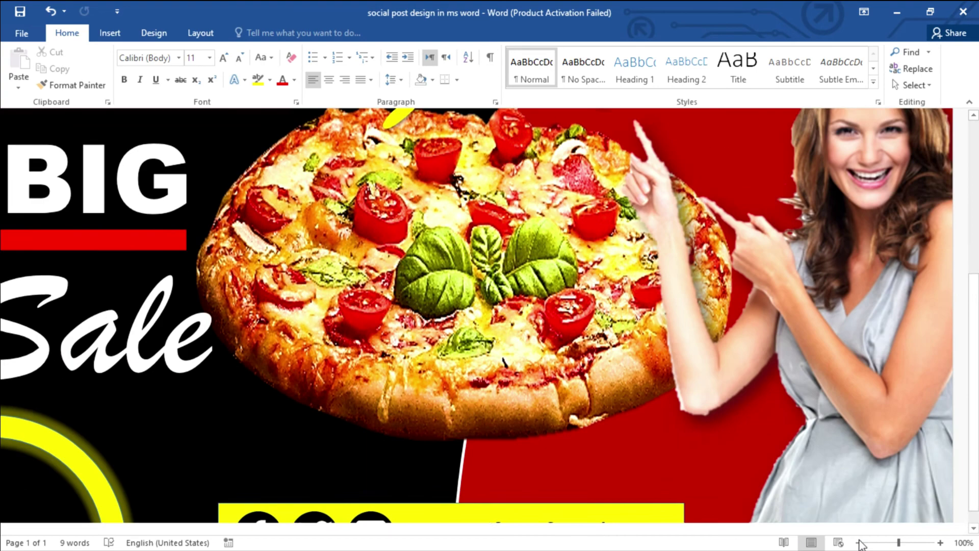
pyautogui.click(861, 543)
pyautogui.click(861, 542)
pyautogui.click(860, 543)
pyautogui.click(861, 543)
pyautogui.click(861, 542)
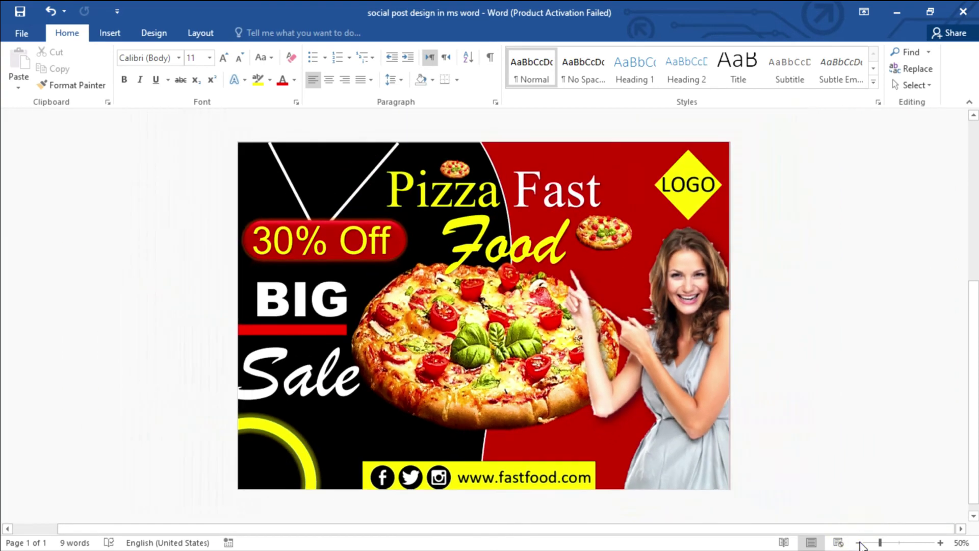
pyautogui.click(860, 542)
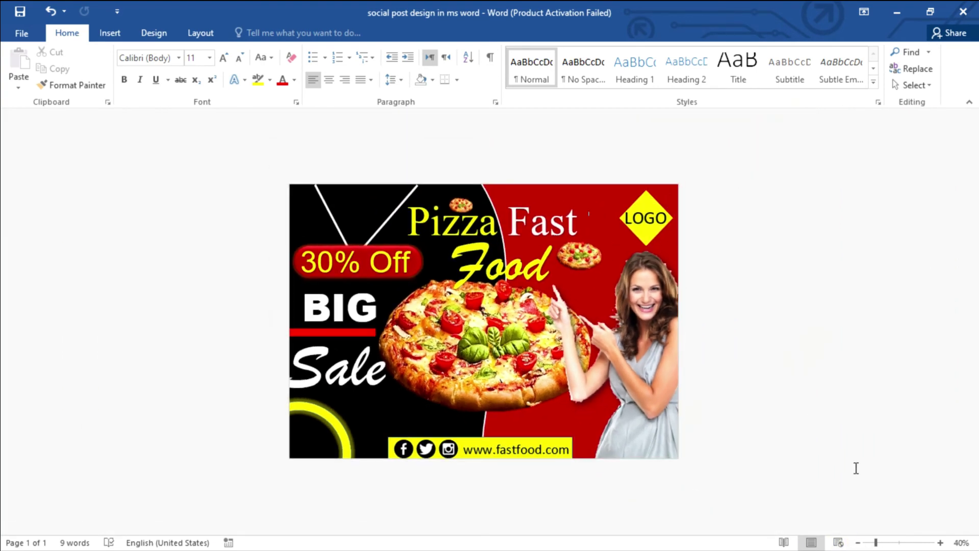
pyautogui.click(940, 543)
pyautogui.click(940, 542)
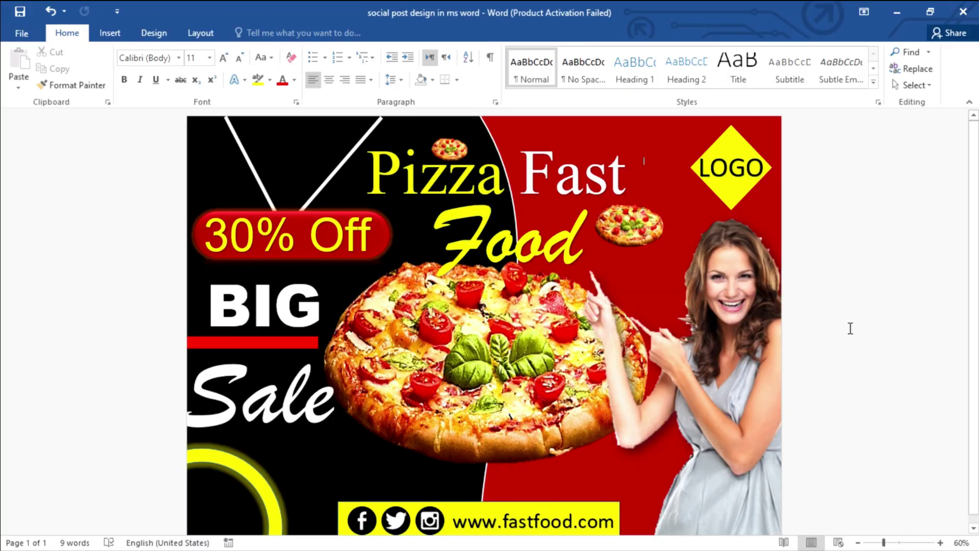